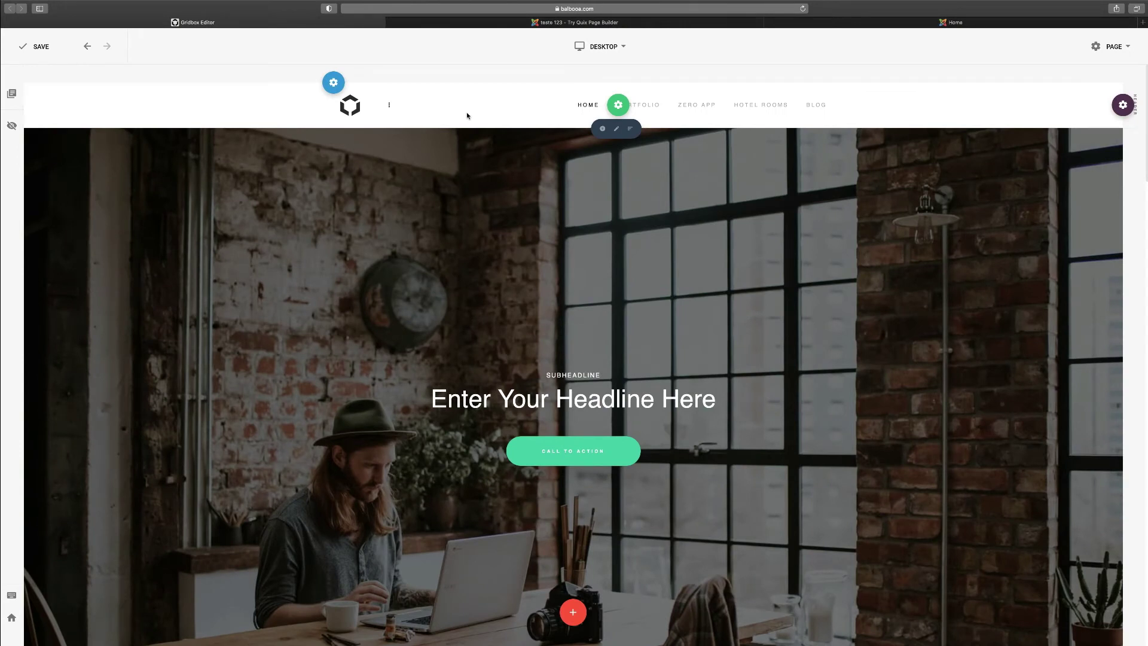
Open the healthy-diet demo page in the Quix editor, briefly comparing it against the Gridbox editor.
{"action": "left_click", "coordinate": [612, 24]}
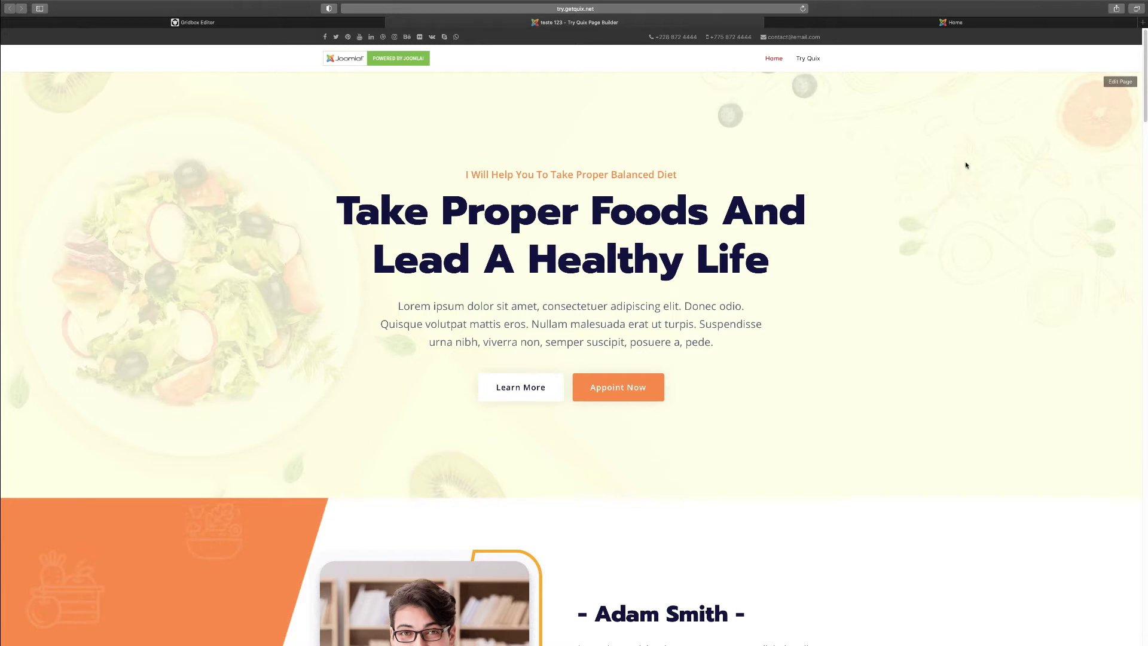
{"action": "left_click", "coordinate": [1119, 86]}
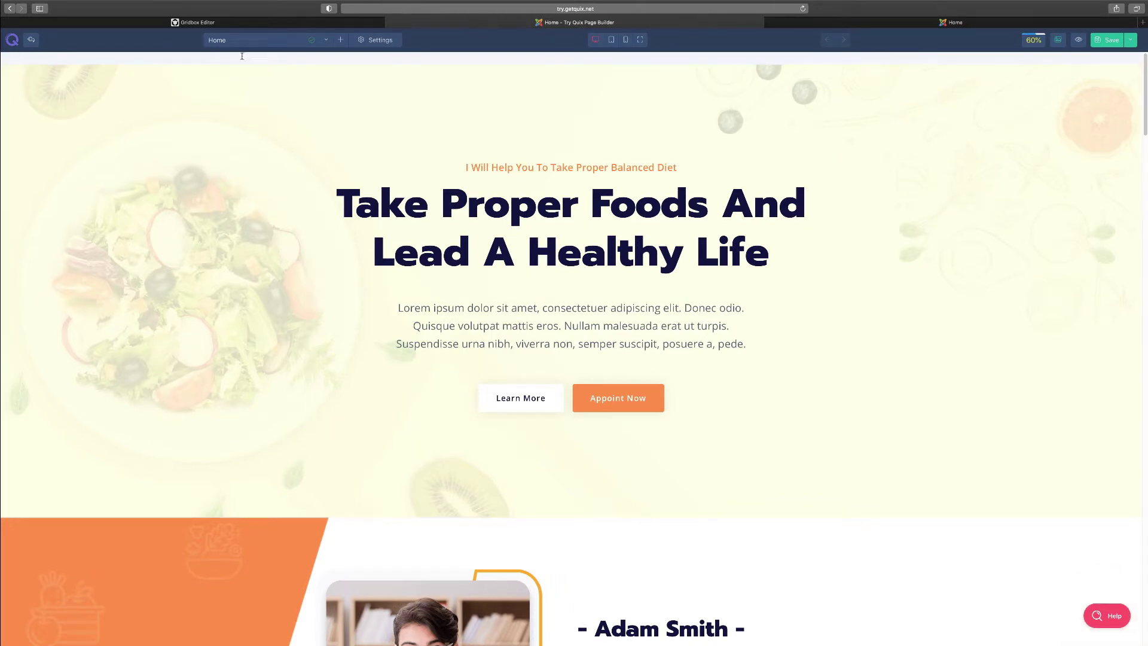
{"action": "left_click", "coordinate": [230, 22]}
{"action": "scroll", "coordinate": [350, 365], "scroll_direction": "down", "scroll_amount": 1}
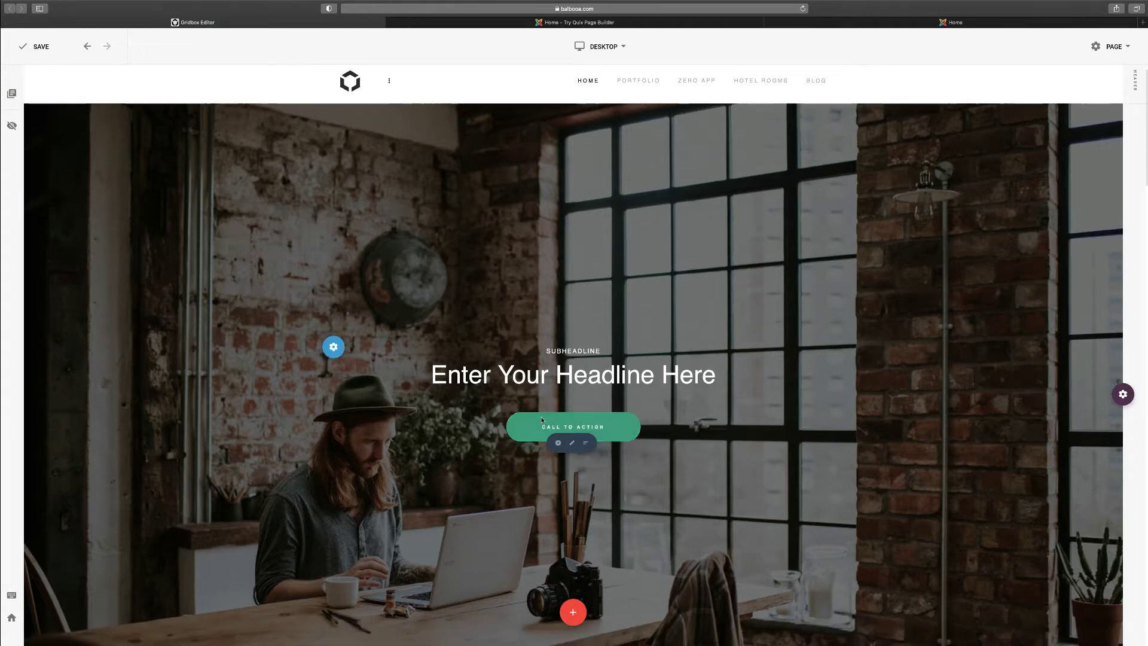
{"action": "left_click", "coordinate": [469, 23]}
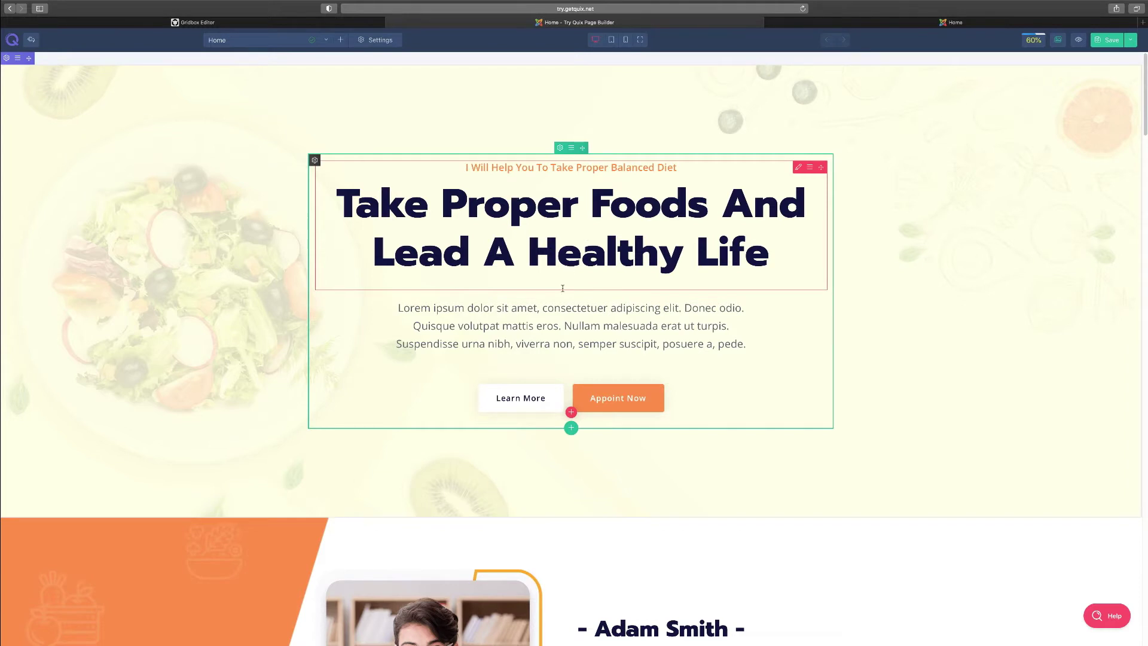
{"action": "scroll", "coordinate": [563, 289], "scroll_direction": "down", "scroll_amount": 6}
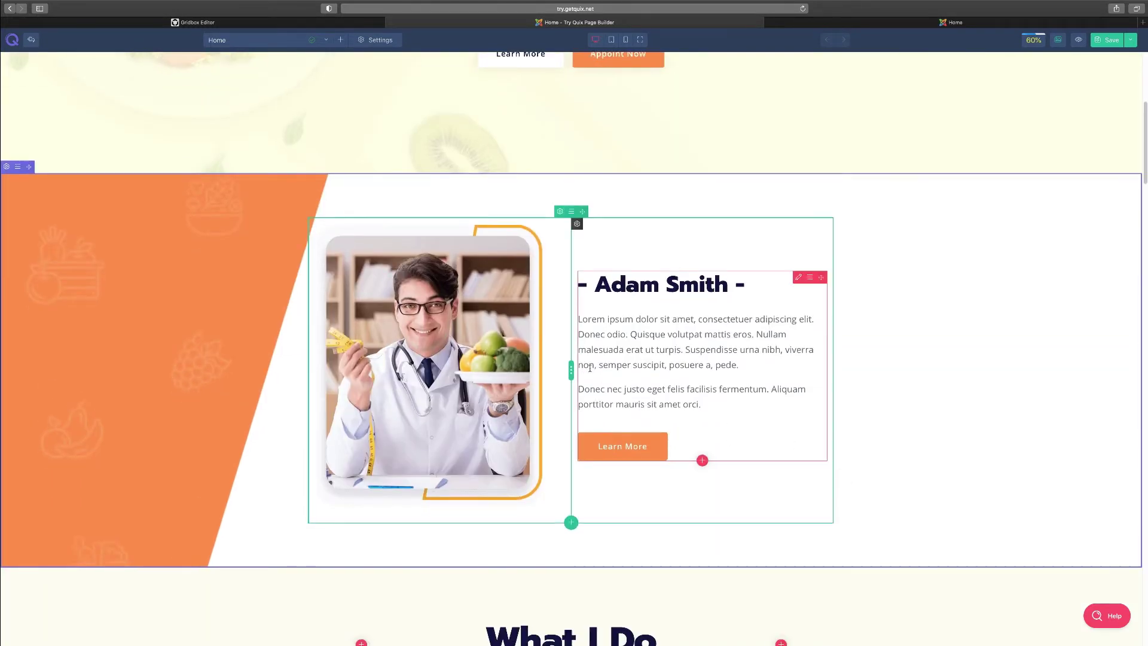
{"action": "scroll", "coordinate": [85, 244], "scroll_direction": "up", "scroll_amount": 5}
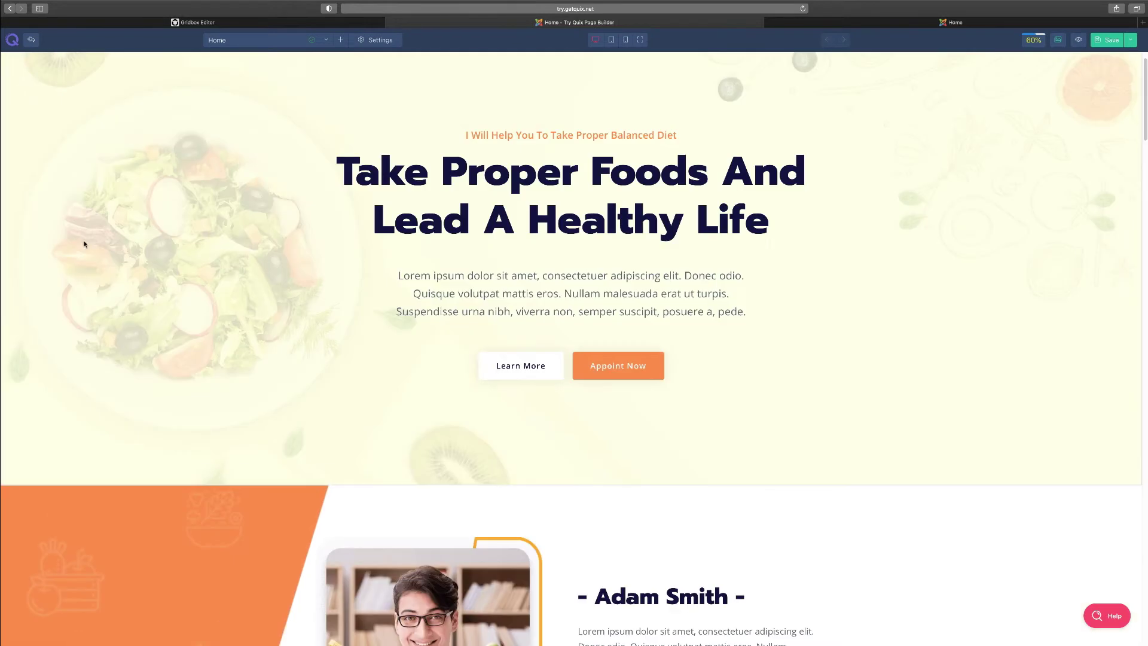
{"action": "scroll", "coordinate": [85, 244], "scroll_direction": "up", "scroll_amount": 1}
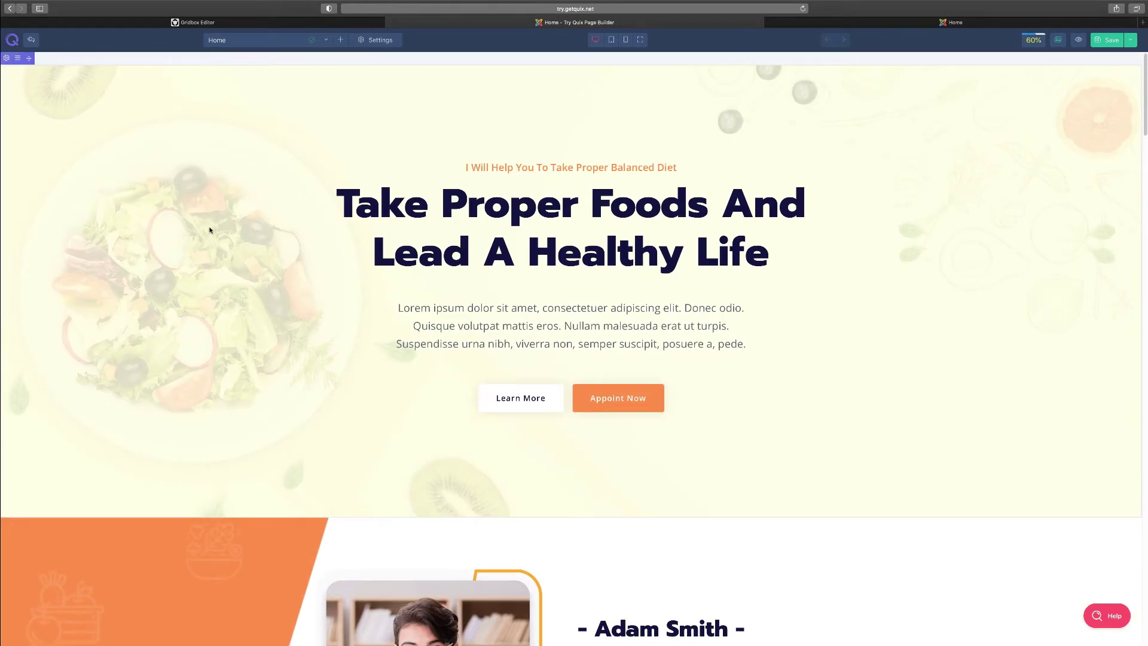
Scroll through the saved pages dropdown, then bring up the page Settings options.
{"action": "left_click", "coordinate": [326, 40]}
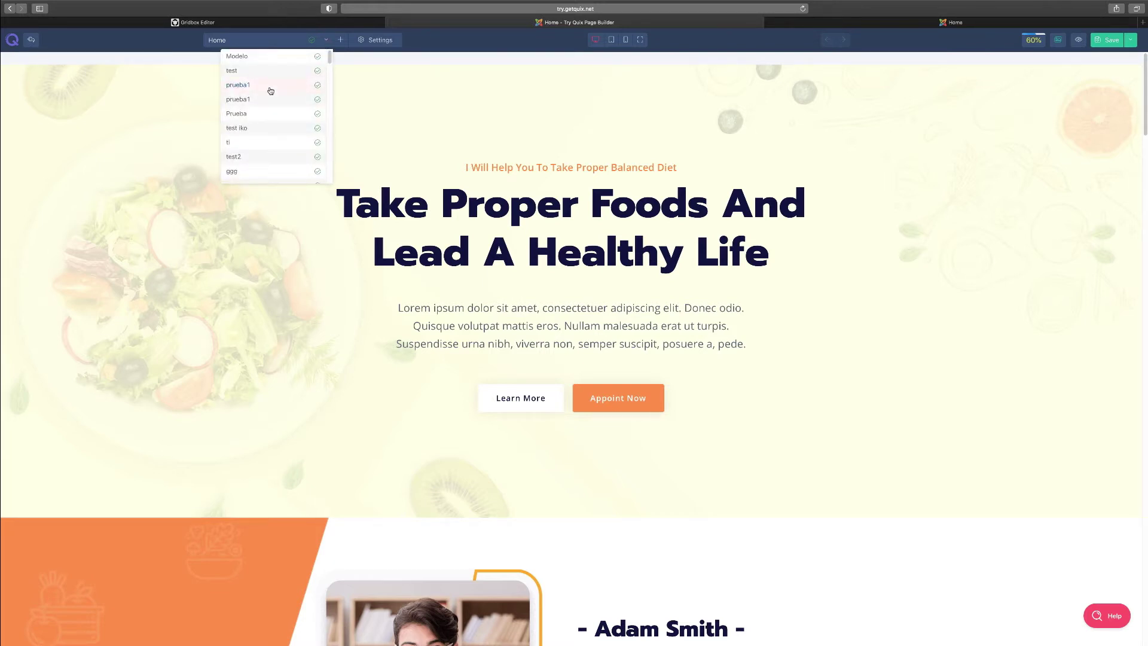
{"action": "scroll", "coordinate": [270, 91], "scroll_direction": "down", "scroll_amount": 8}
{"action": "scroll", "coordinate": [271, 90], "scroll_direction": "down", "scroll_amount": 3}
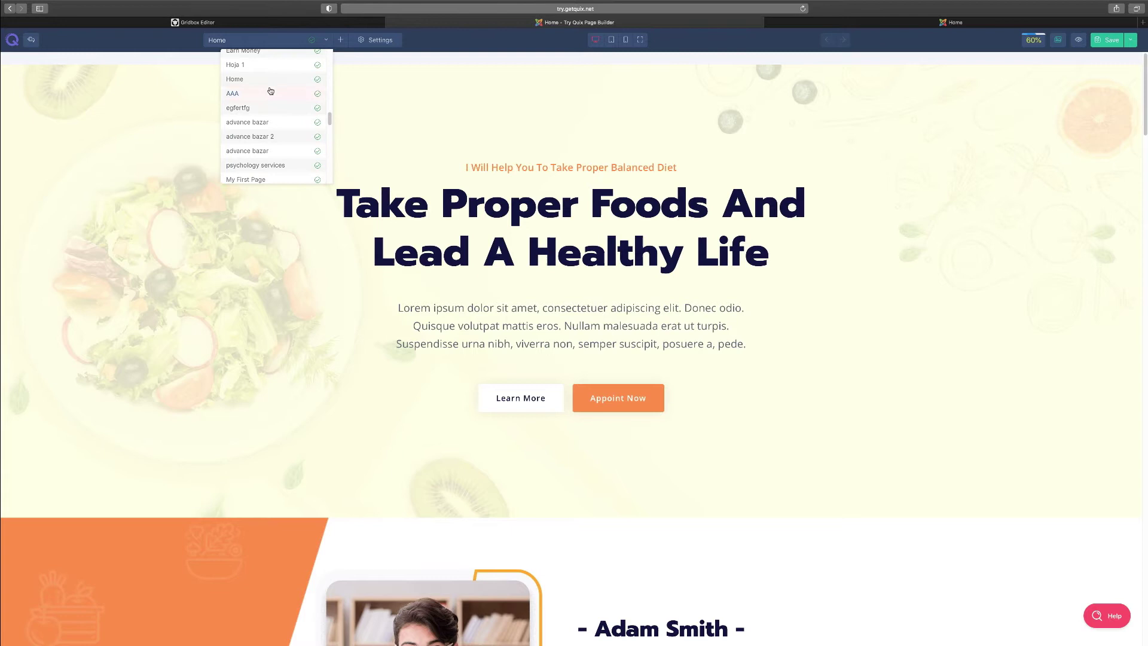
{"action": "scroll", "coordinate": [266, 120], "scroll_direction": "up", "scroll_amount": 6}
{"action": "scroll", "coordinate": [259, 157], "scroll_direction": "up", "scroll_amount": 5}
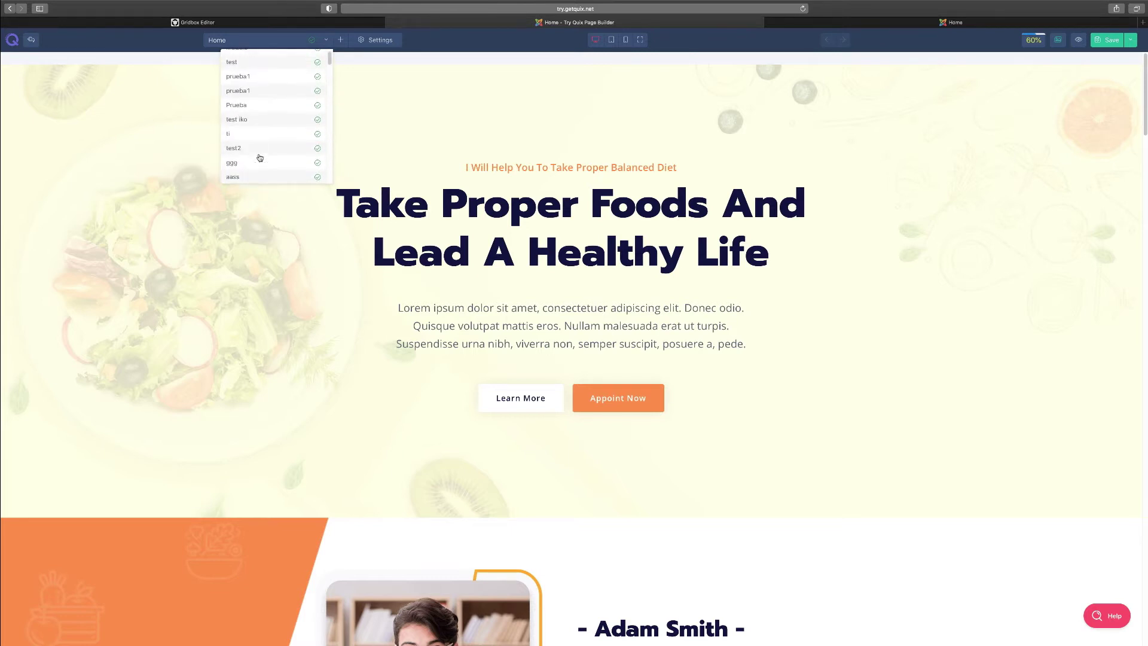
{"action": "scroll", "coordinate": [260, 156], "scroll_direction": "up", "scroll_amount": 1}
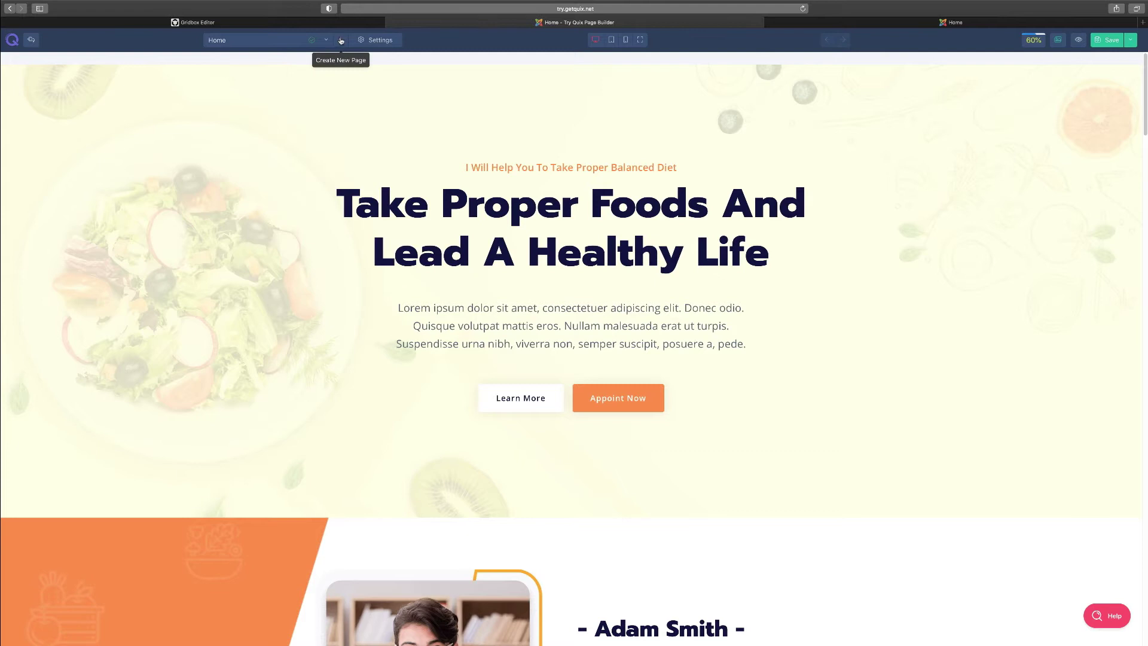
{"action": "left_click", "coordinate": [378, 40]}
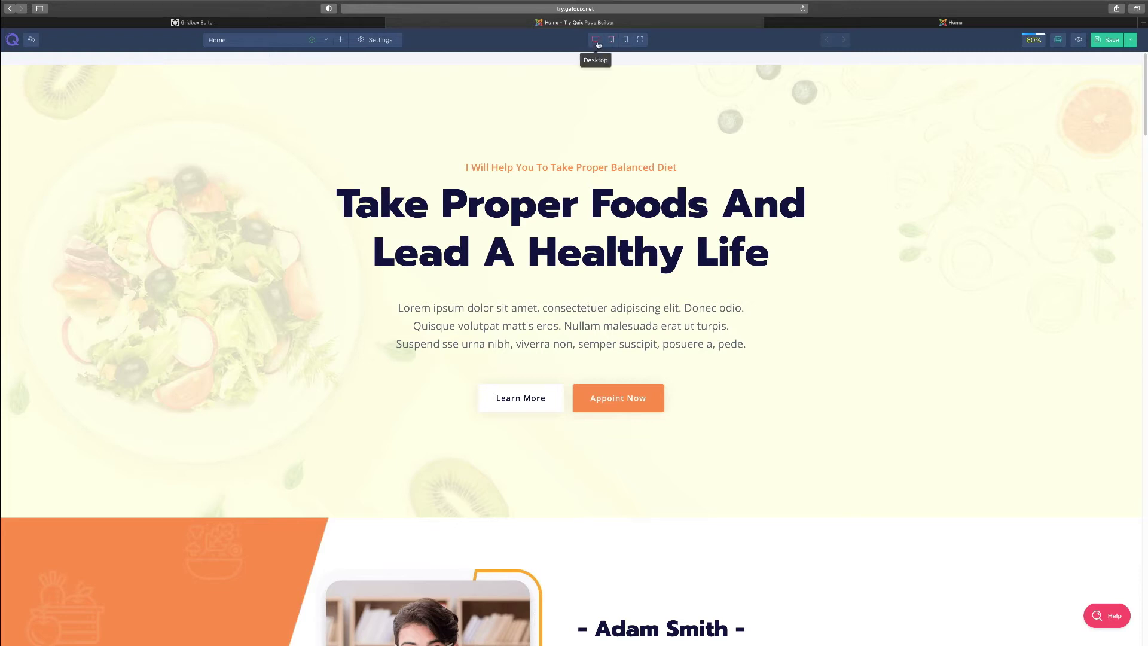
Preview the healthy-diet page at tablet width, scrolling down through its sections.
{"action": "left_click", "coordinate": [611, 40]}
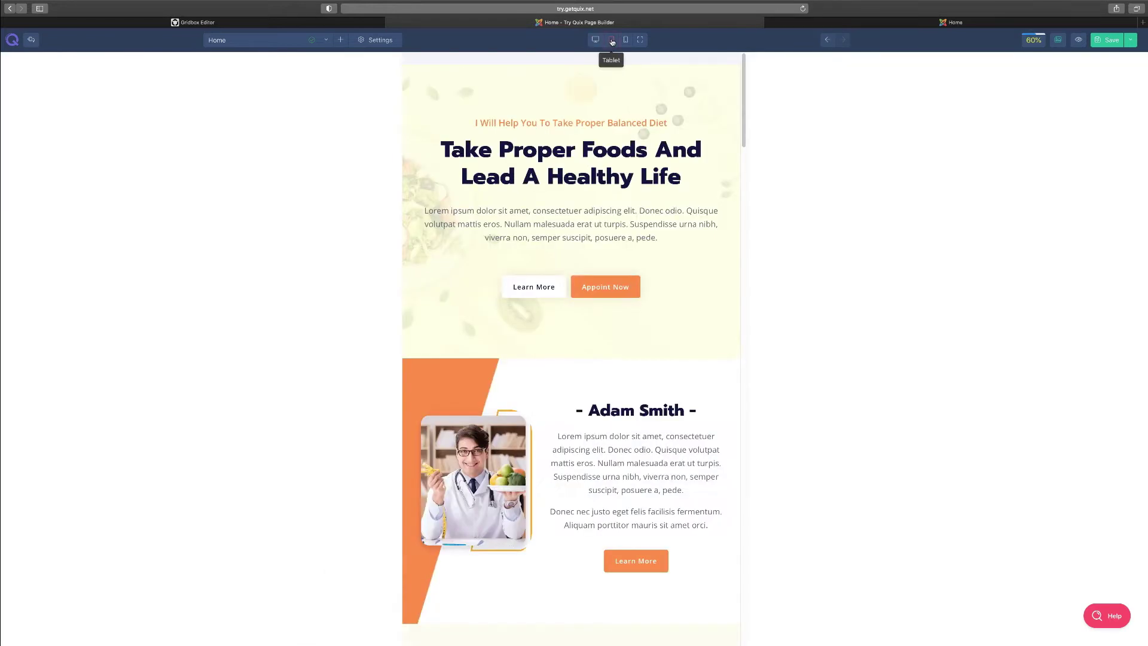
{"action": "scroll", "coordinate": [610, 239], "scroll_direction": "down", "scroll_amount": 10}
{"action": "scroll", "coordinate": [609, 239], "scroll_direction": "down", "scroll_amount": 3}
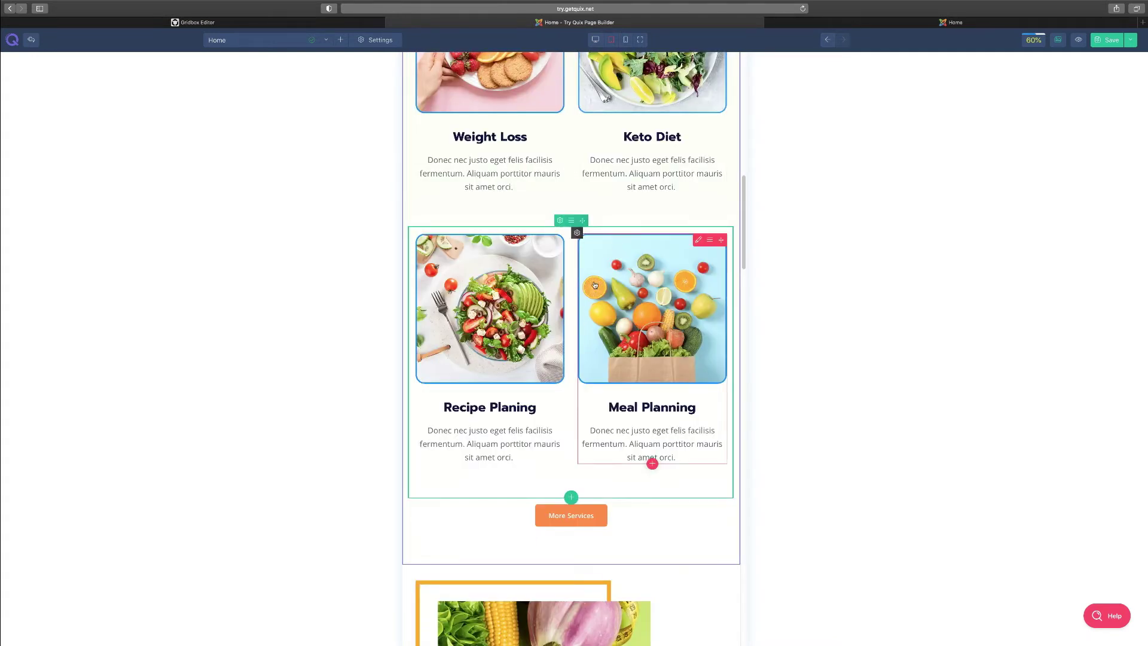
{"action": "scroll", "coordinate": [569, 305], "scroll_direction": "down", "scroll_amount": 5}
{"action": "scroll", "coordinate": [569, 307], "scroll_direction": "down", "scroll_amount": 5}
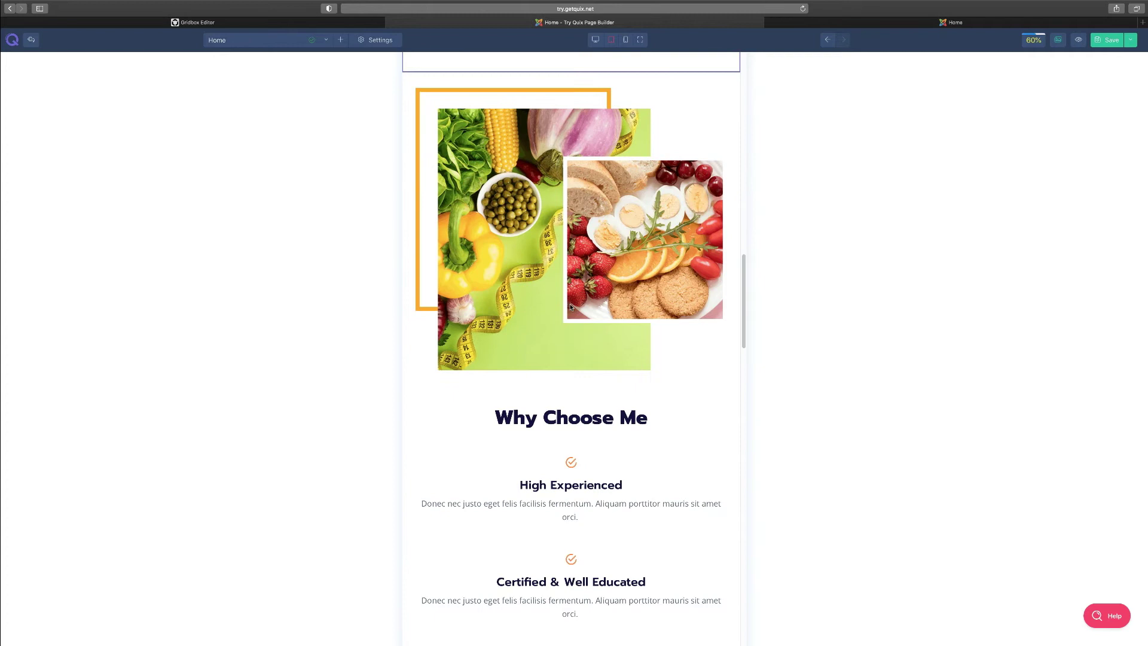
{"action": "scroll", "coordinate": [570, 307], "scroll_direction": "down", "scroll_amount": 5}
{"action": "scroll", "coordinate": [570, 307], "scroll_direction": "down", "scroll_amount": 1}
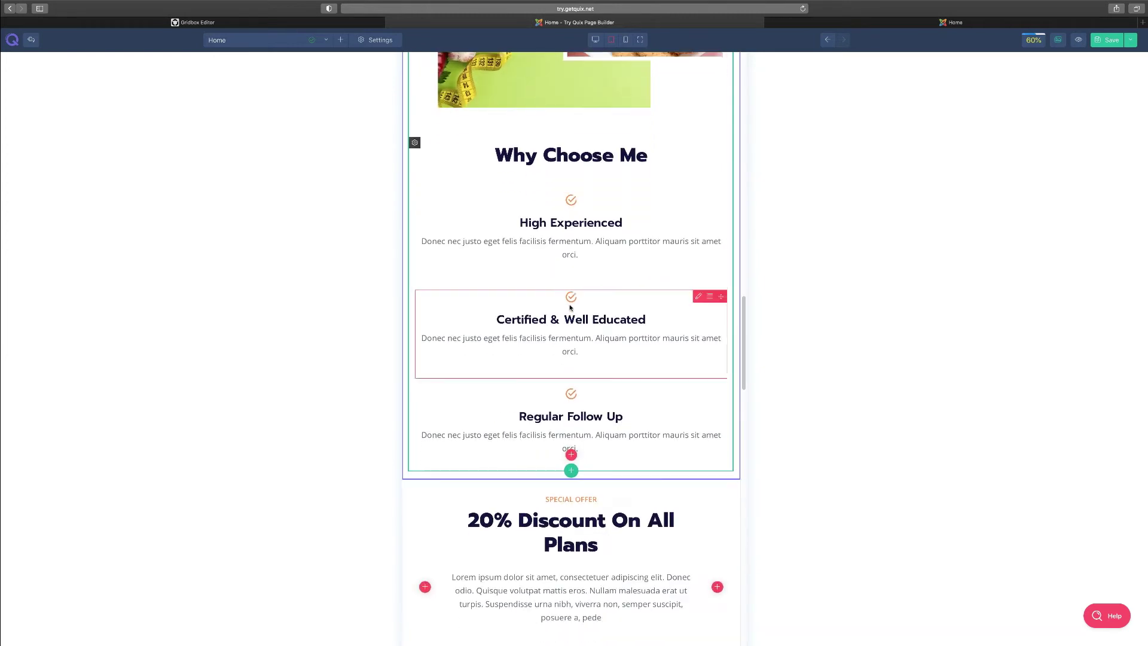
Preview the page at mobile width, return to desktop width, and bring up the Settings options.
{"action": "left_click", "coordinate": [628, 42]}
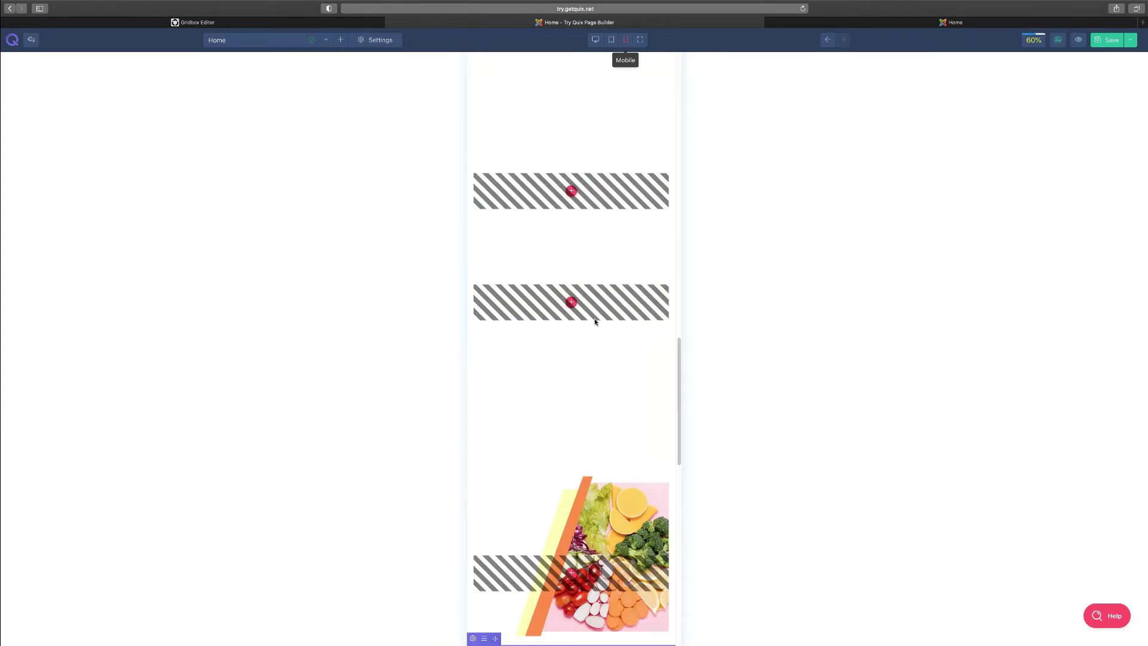
{"action": "scroll", "coordinate": [595, 321], "scroll_direction": "down", "scroll_amount": 10}
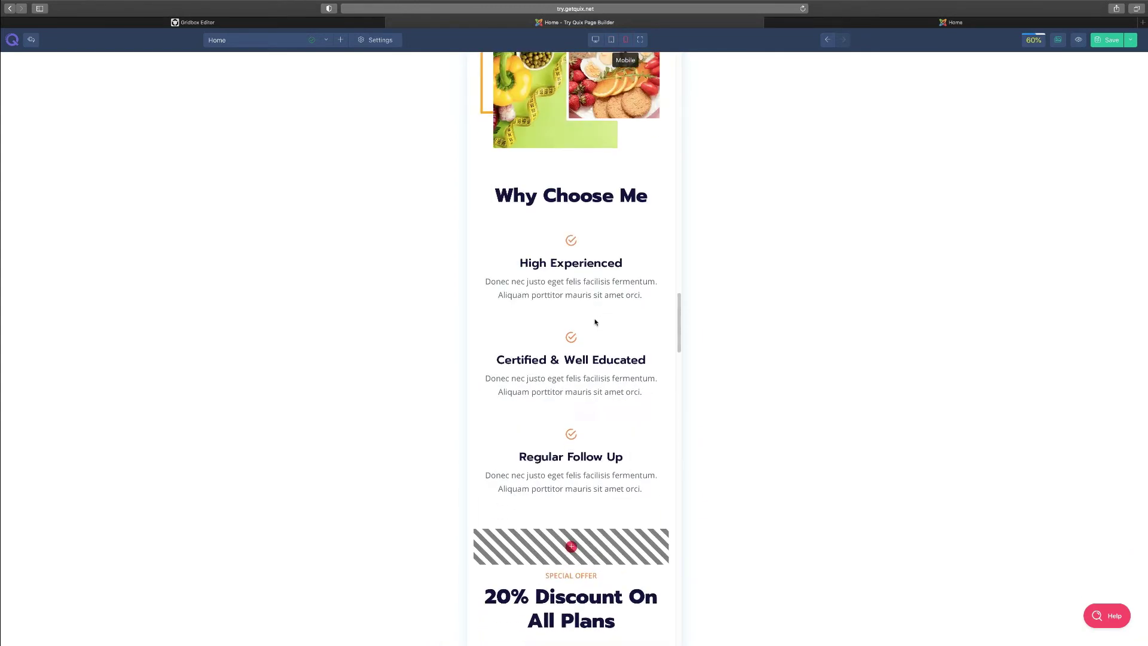
{"action": "scroll", "coordinate": [595, 321], "scroll_direction": "down", "scroll_amount": 8}
{"action": "scroll", "coordinate": [596, 319], "scroll_direction": "up", "scroll_amount": 3}
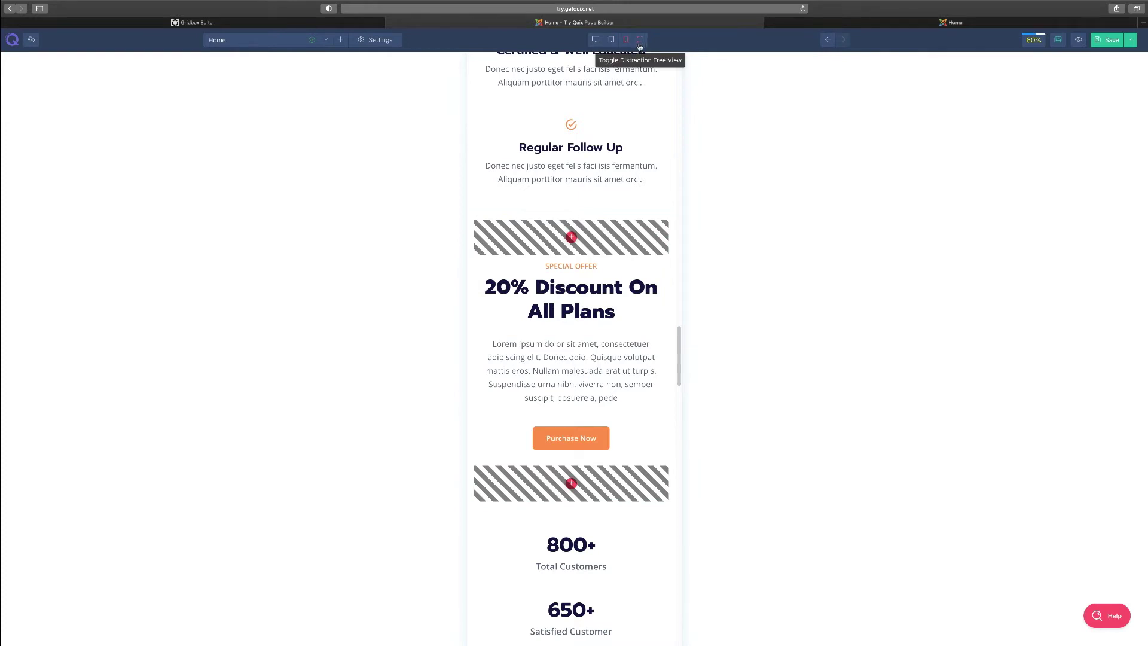
{"action": "left_click", "coordinate": [596, 41]}
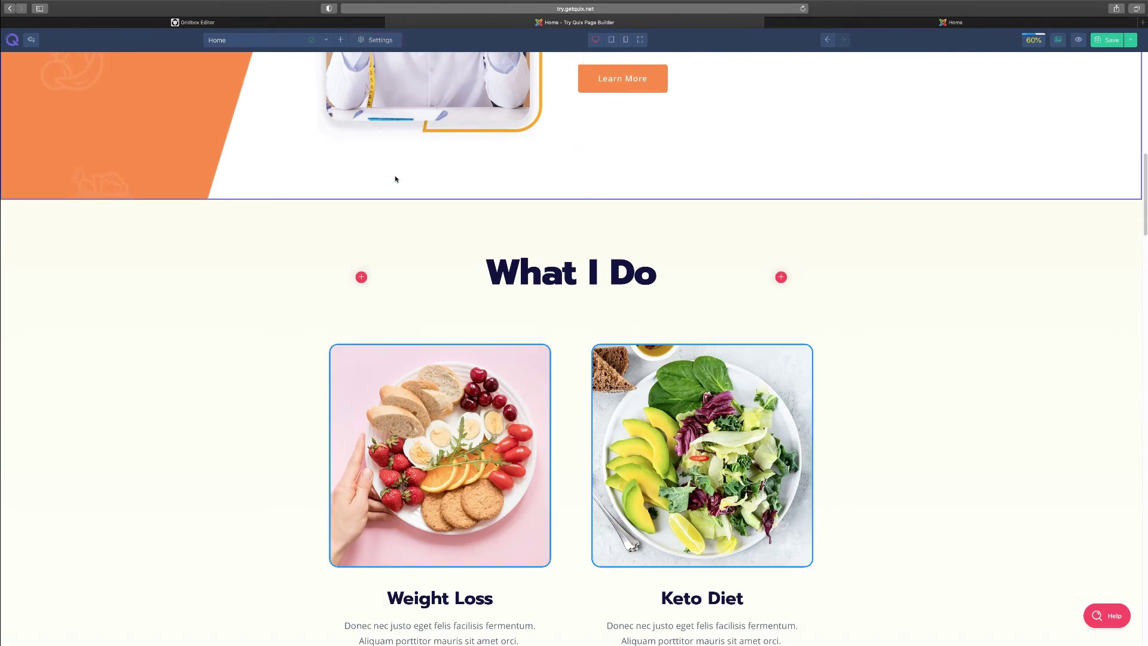
{"action": "scroll", "coordinate": [395, 177], "scroll_direction": "up", "scroll_amount": 2}
{"action": "left_click", "coordinate": [375, 39]}
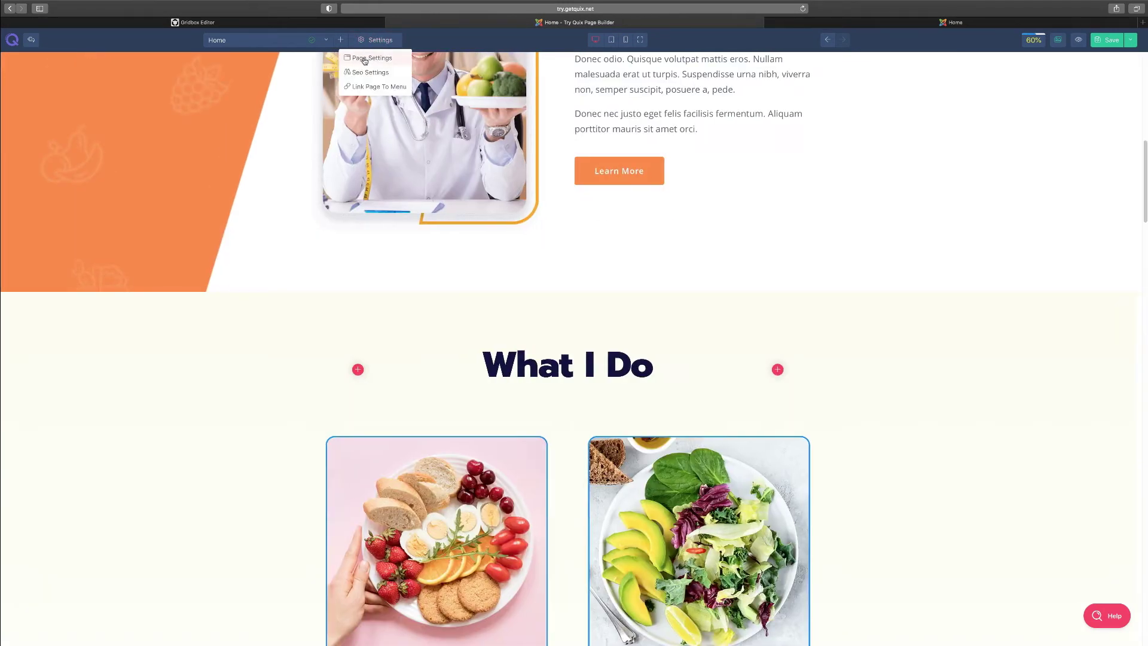
{"action": "left_click", "coordinate": [365, 60]}
{"action": "left_click_drag", "start_coordinate": [586, 212], "coordinate": [569, 182]}
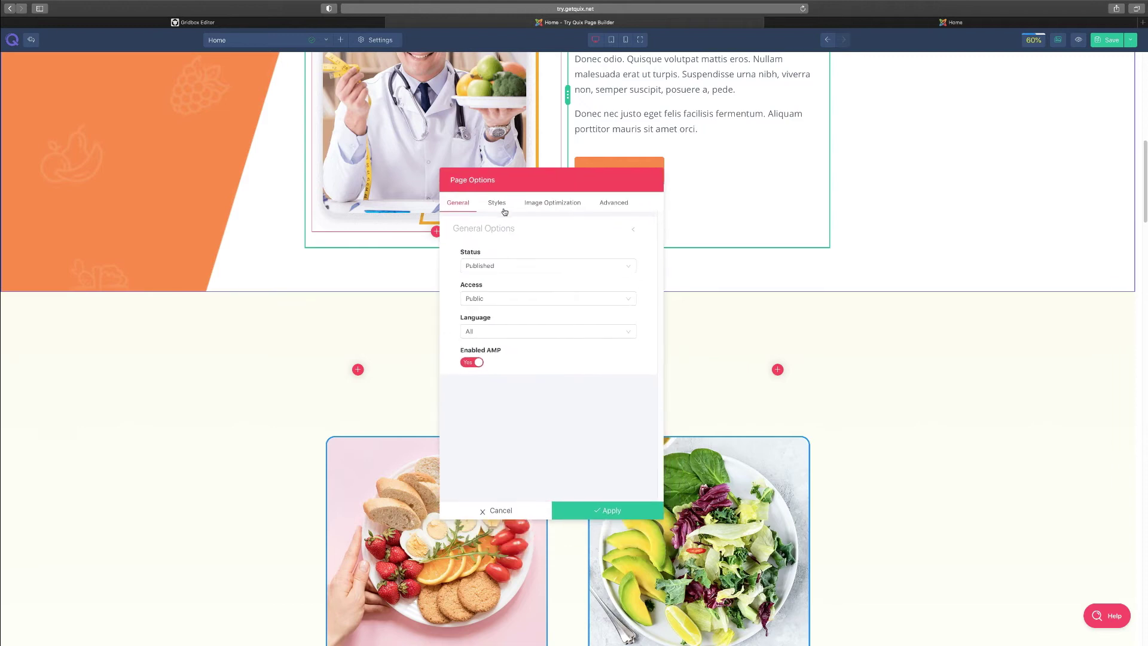
{"action": "left_click", "coordinate": [502, 267]}
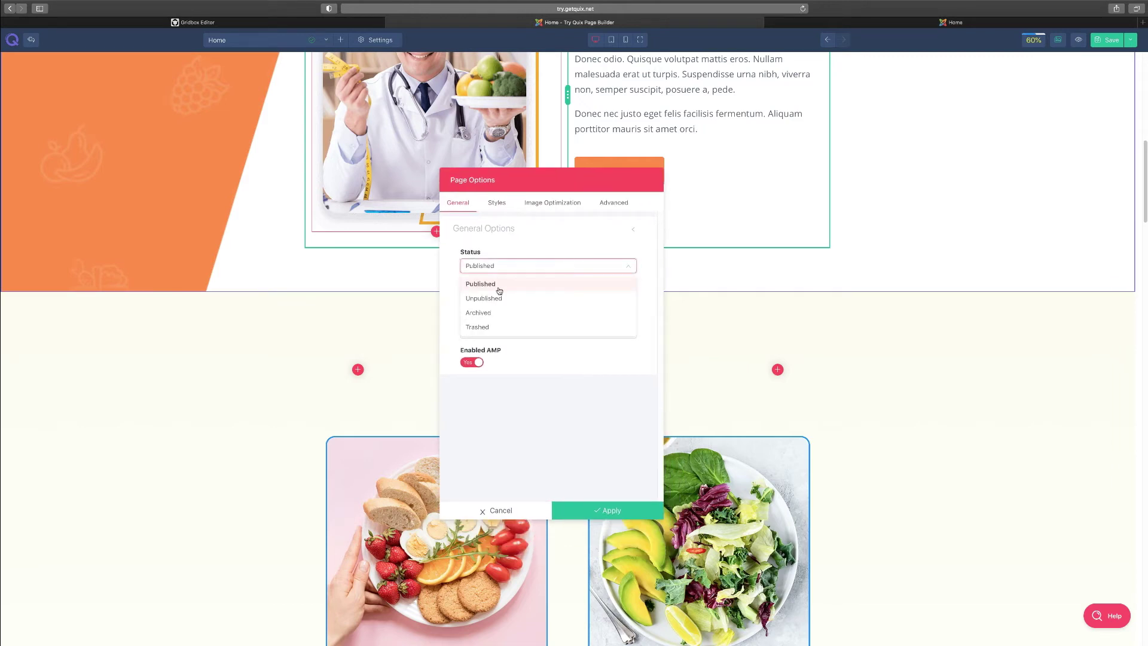
{"action": "left_click", "coordinate": [511, 247]}
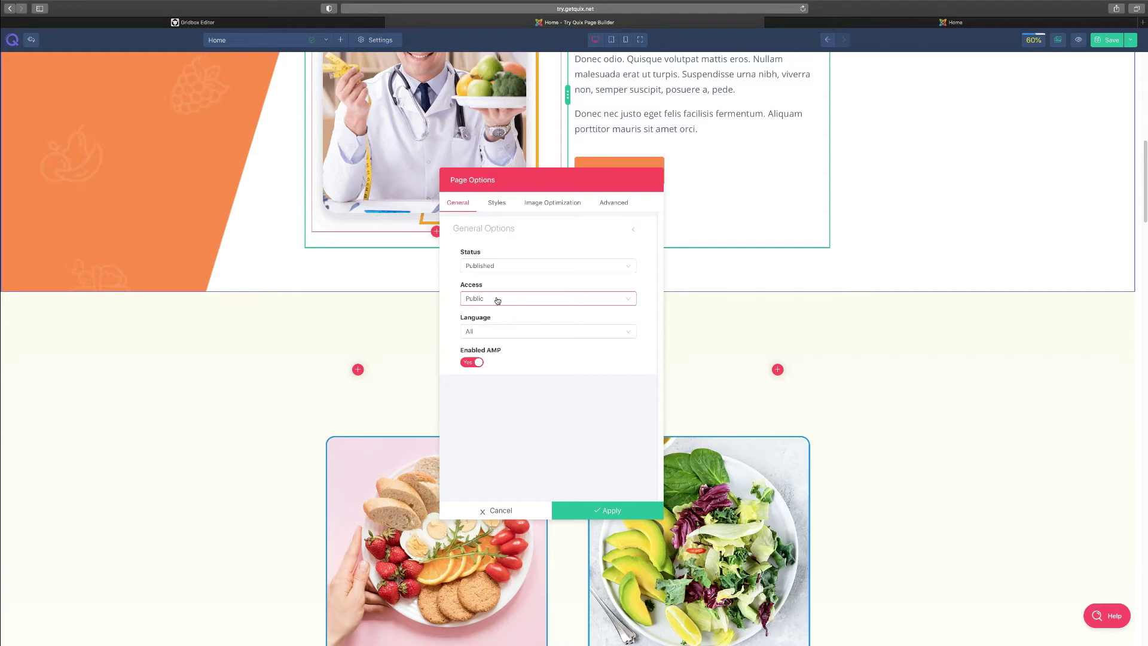
{"action": "left_click", "coordinate": [497, 300]}
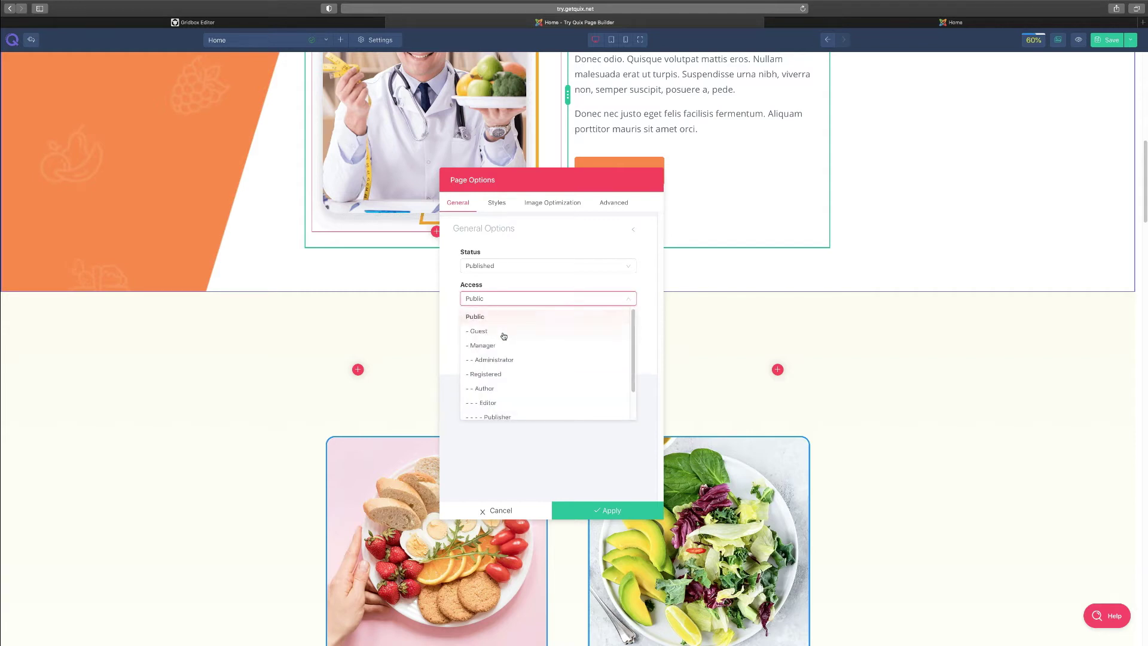
{"action": "scroll", "coordinate": [514, 377], "scroll_direction": "down", "scroll_amount": 2}
{"action": "scroll", "coordinate": [519, 397], "scroll_direction": "up", "scroll_amount": 2}
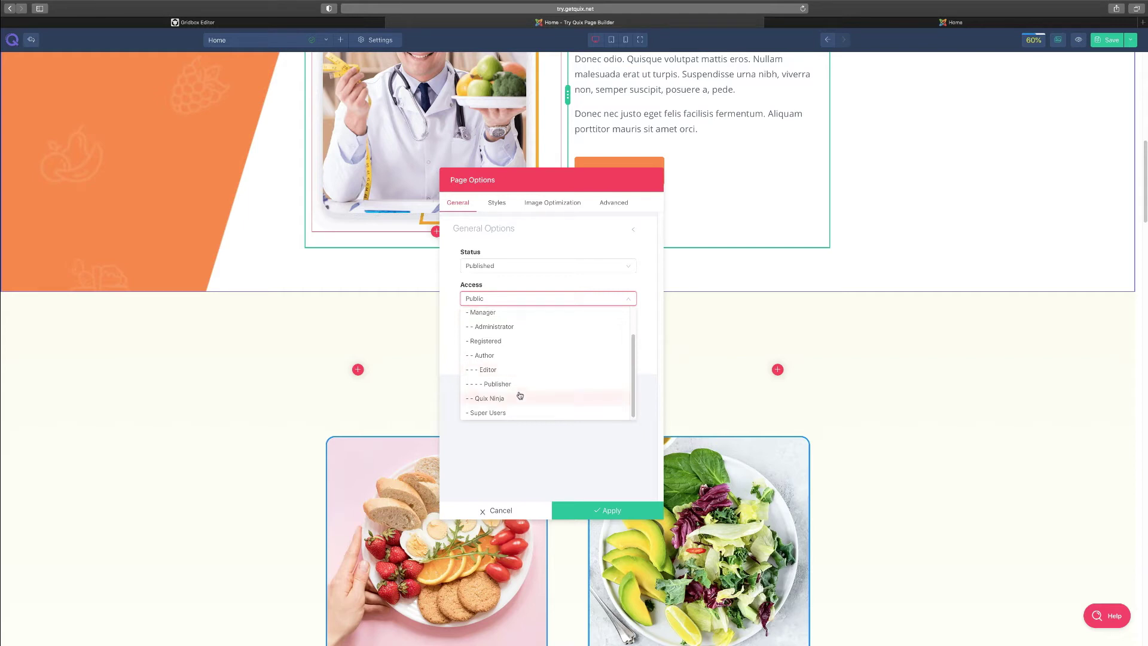
{"action": "left_click", "coordinate": [524, 281]}
{"action": "left_click", "coordinate": [509, 331]}
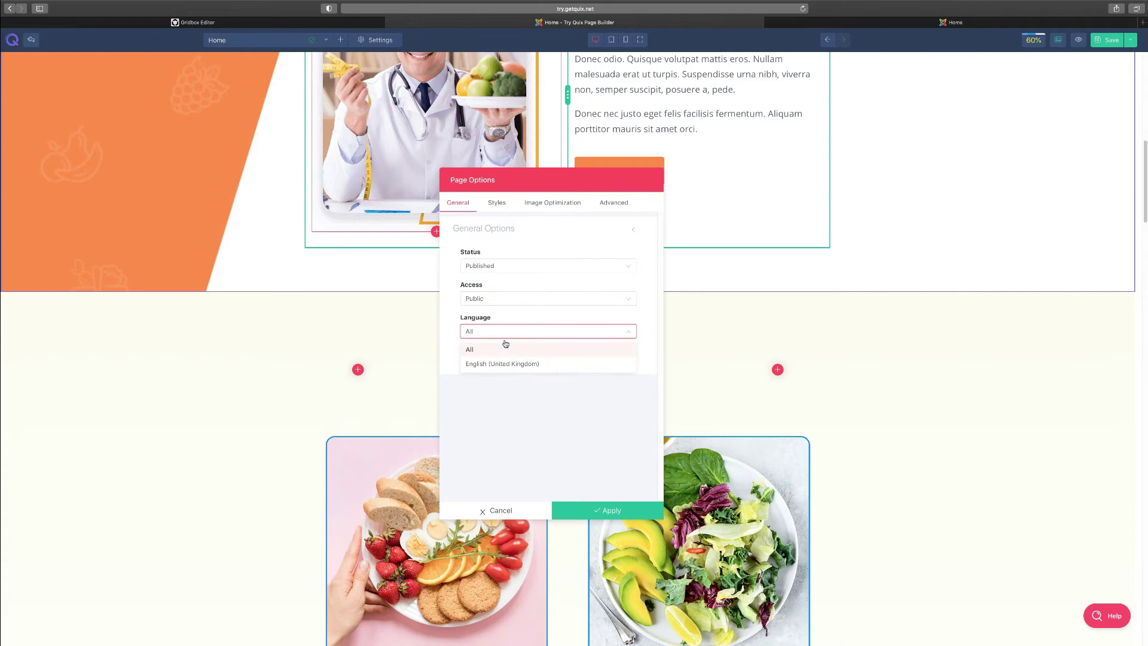
{"action": "left_click", "coordinate": [486, 342]}
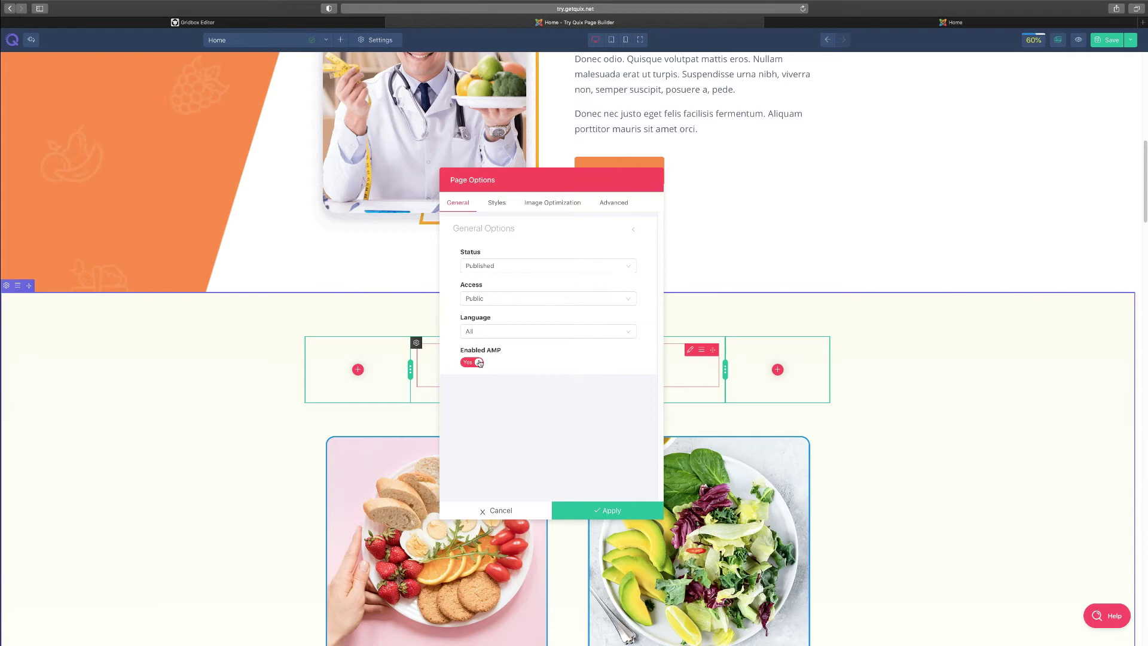
Expand the Heading Style rule and confirm its selector targets H1, H2 and H3.
{"action": "left_click", "coordinate": [497, 203]}
{"action": "left_click", "coordinate": [497, 228]}
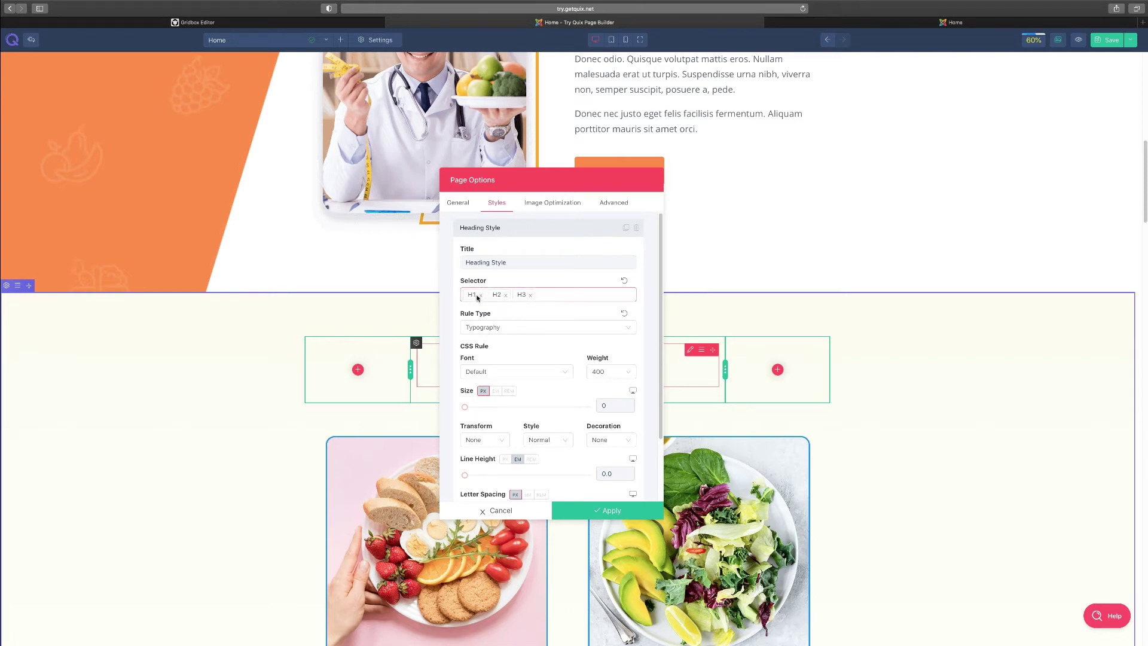
{"action": "left_click", "coordinate": [540, 294]}
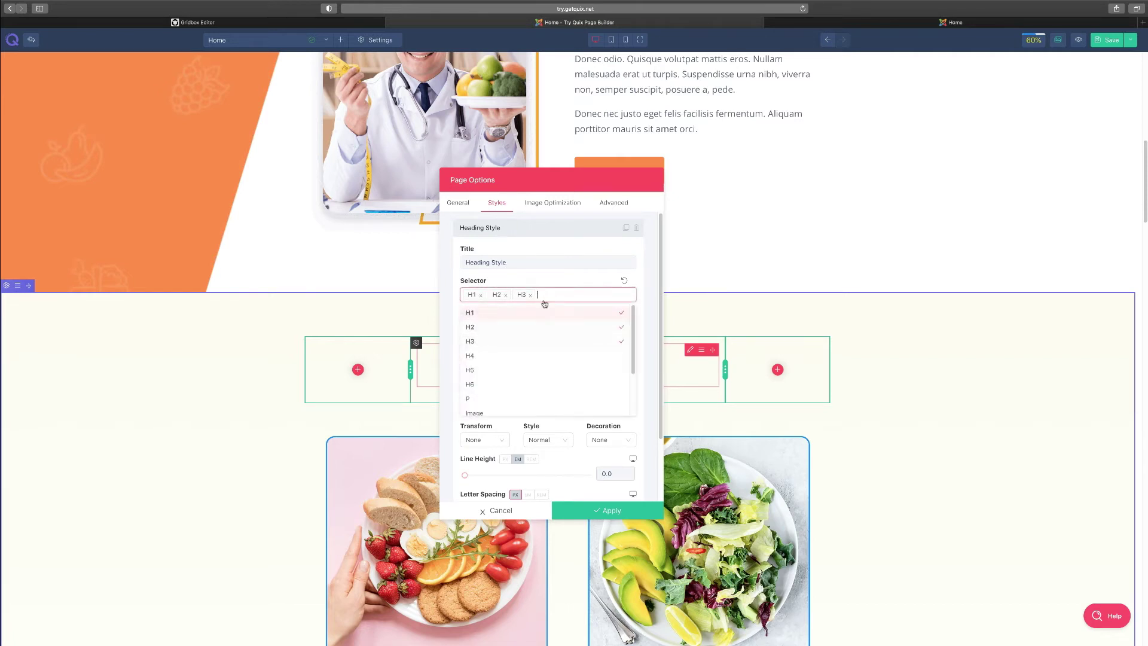
{"action": "scroll", "coordinate": [518, 373], "scroll_direction": "down", "scroll_amount": 1}
{"action": "scroll", "coordinate": [497, 389], "scroll_direction": "down", "scroll_amount": 2}
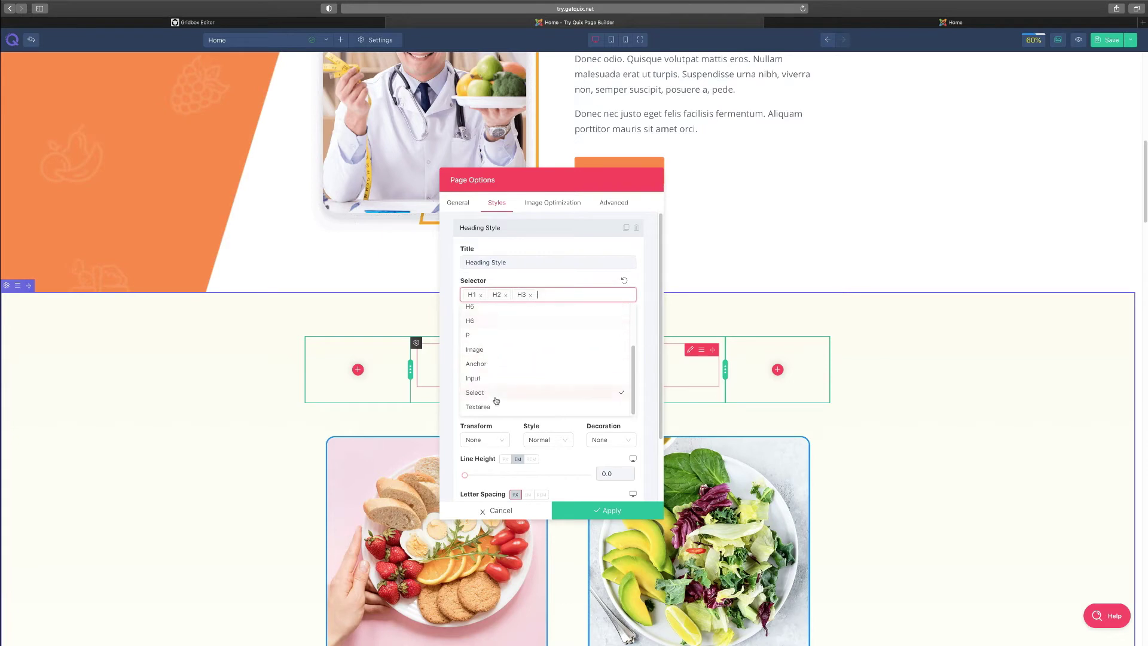
{"action": "scroll", "coordinate": [526, 334], "scroll_direction": "up", "scroll_amount": 3}
{"action": "left_click", "coordinate": [562, 290]}
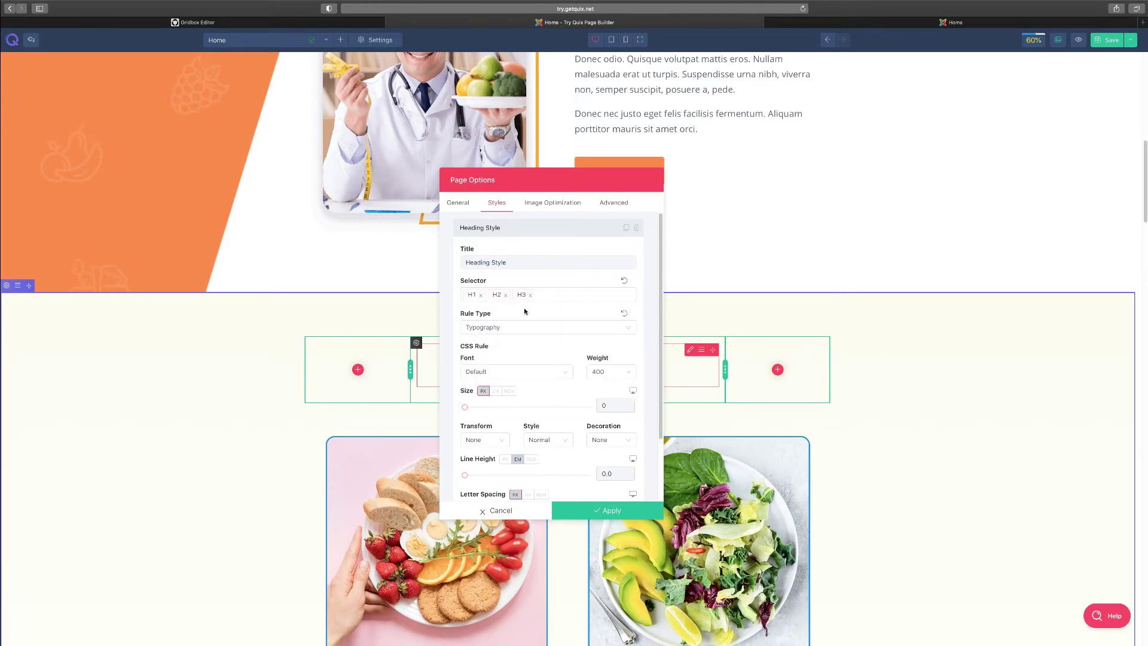
Keep the rule type as Typography, then view the Image Optimization tab showing WebP enabled.
{"action": "left_click", "coordinate": [491, 328]}
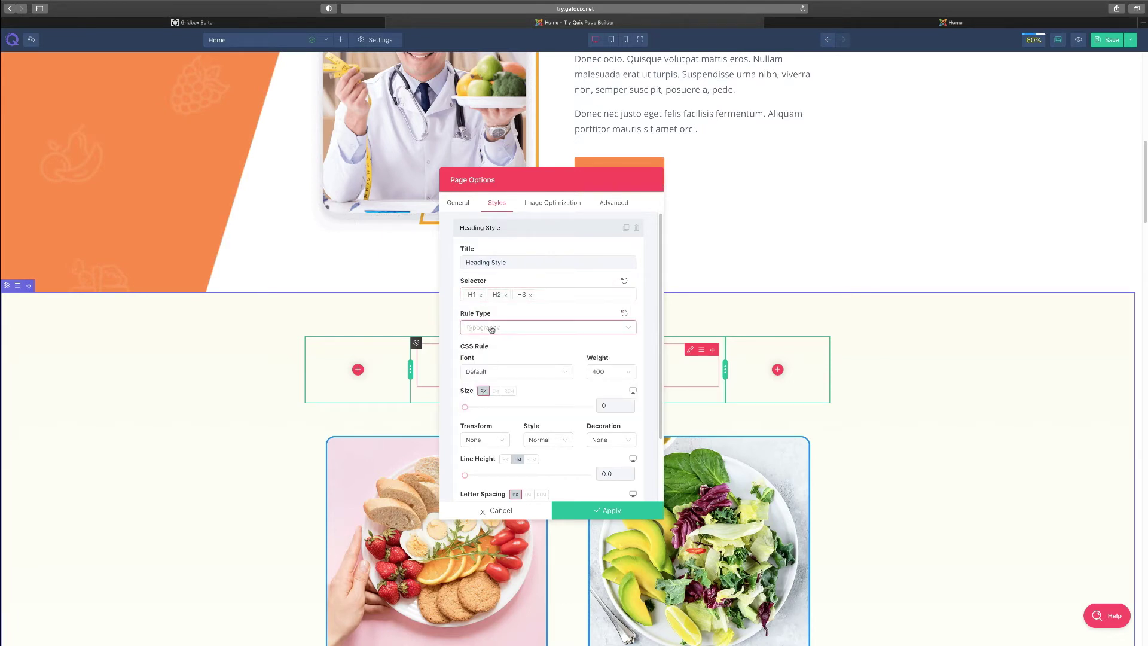
{"action": "left_click", "coordinate": [522, 312]}
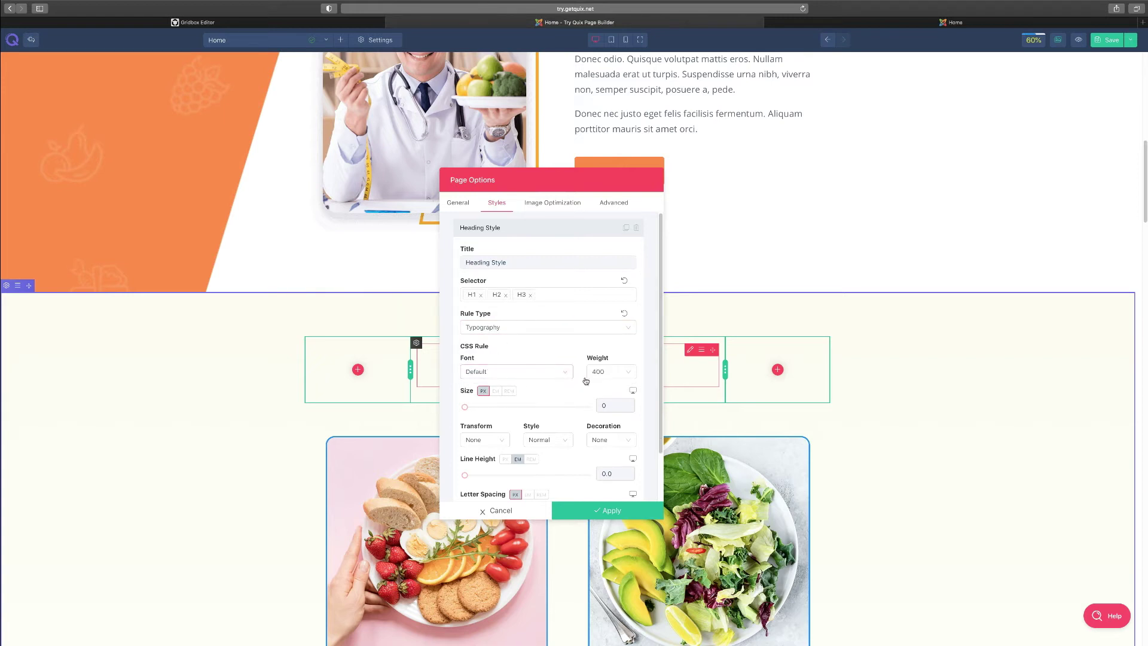
{"action": "scroll", "coordinate": [597, 381], "scroll_direction": "down", "scroll_amount": 2}
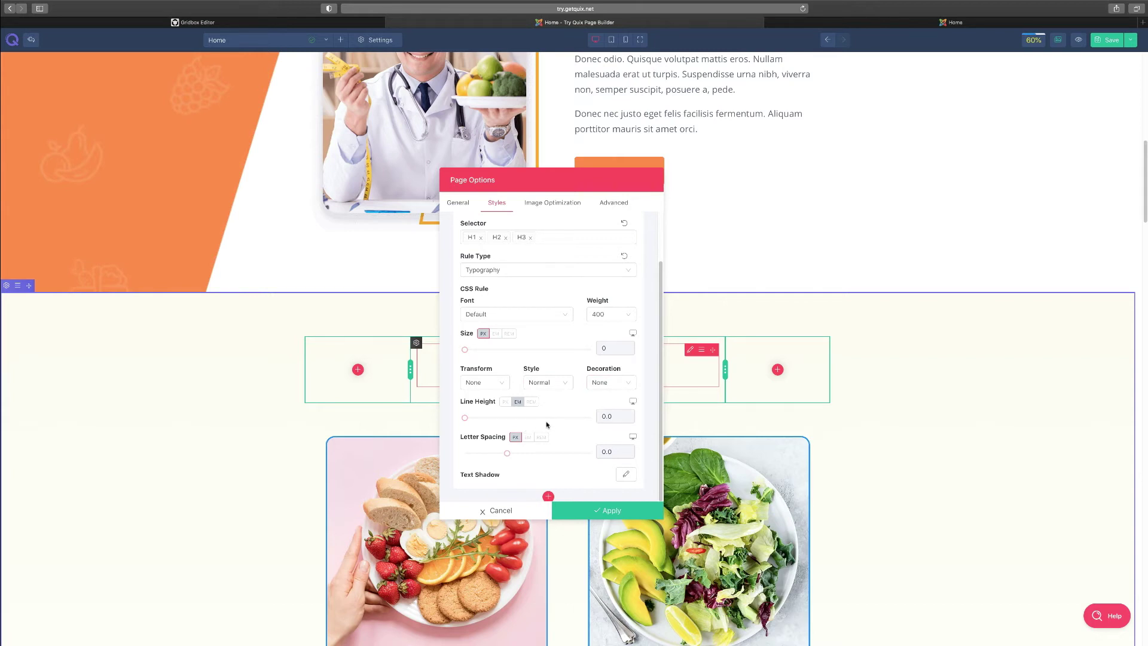
{"action": "left_click", "coordinate": [545, 202]}
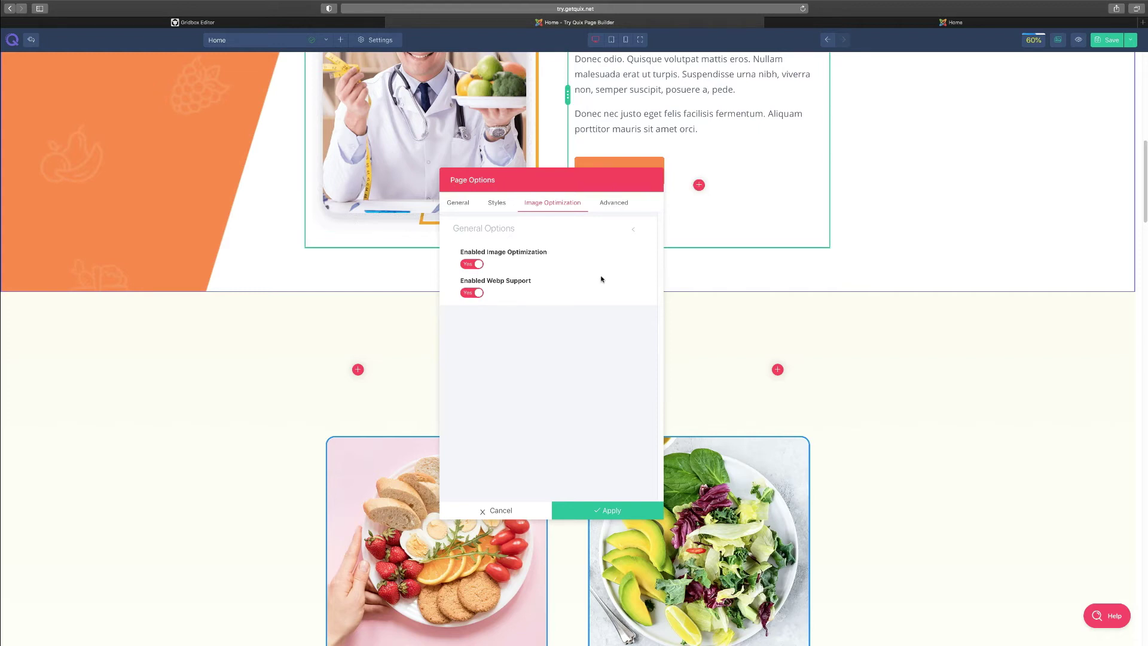
Look at the Advanced tab's custom JavaScript section, cancel Page Options, and return to the page top.
{"action": "left_click", "coordinate": [627, 204]}
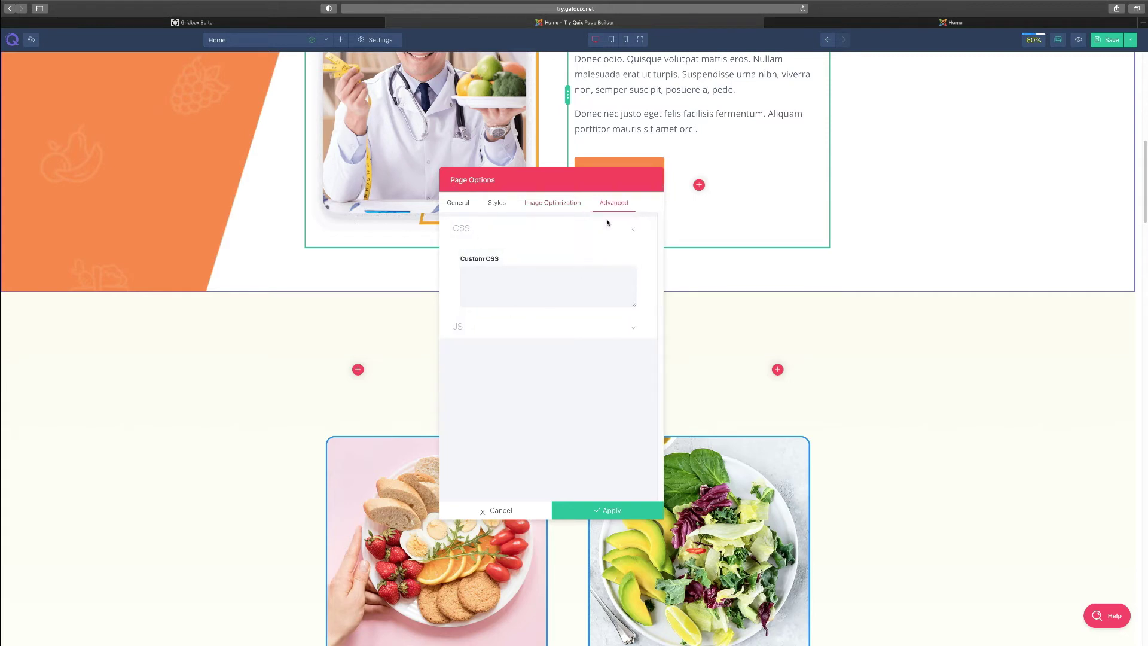
{"action": "left_click", "coordinate": [554, 326]}
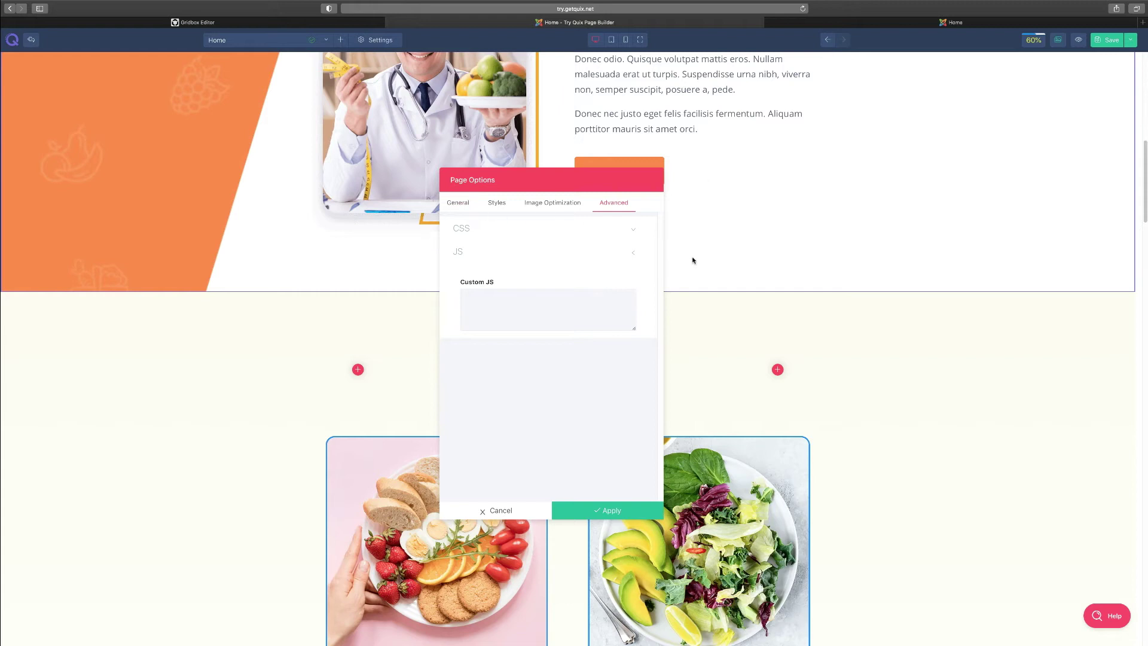
{"action": "left_click", "coordinate": [502, 510]}
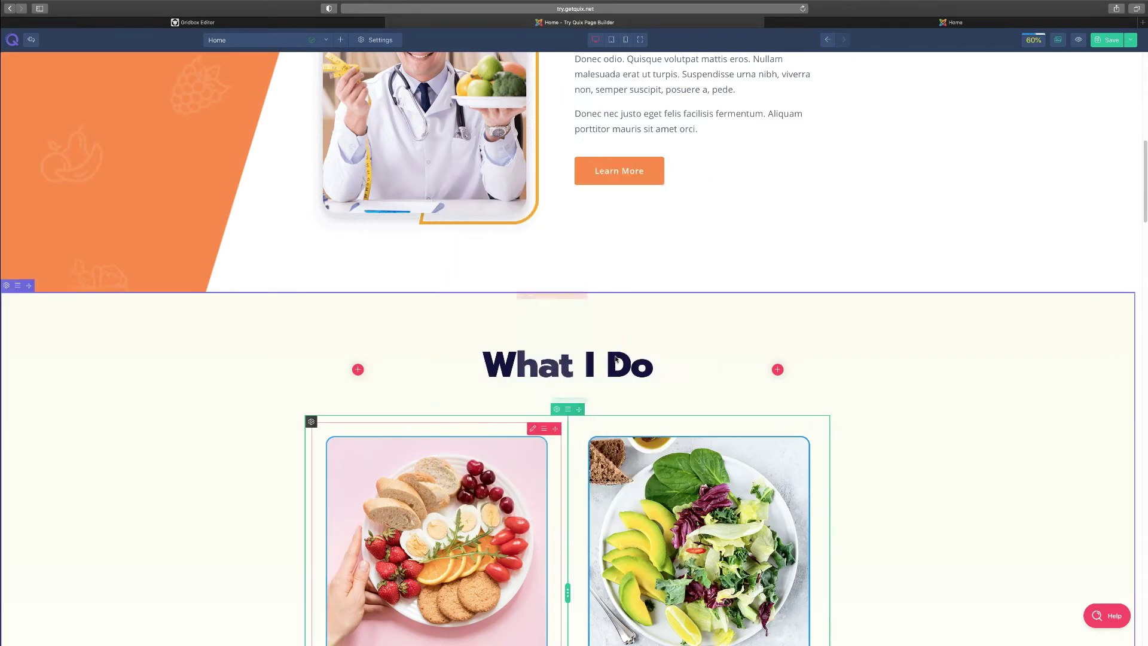
{"action": "scroll", "coordinate": [717, 347], "scroll_direction": "up", "scroll_amount": 10}
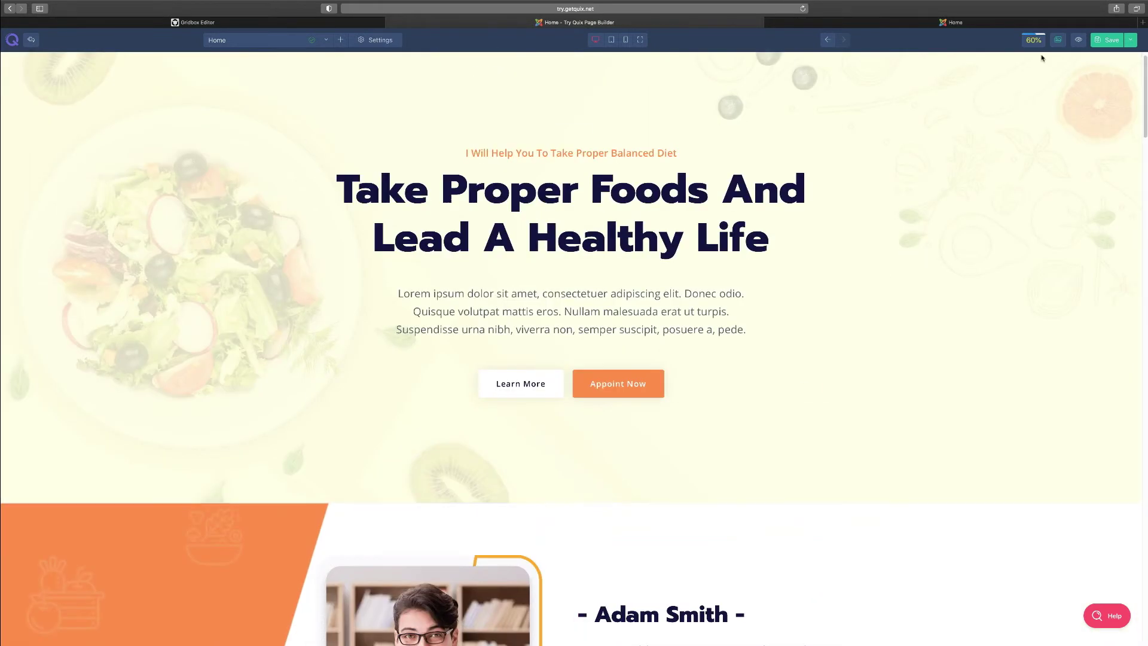
Open the page's SEO Settings and select the SEO title and description text.
{"action": "left_click", "coordinate": [377, 39]}
{"action": "left_click", "coordinate": [371, 72]}
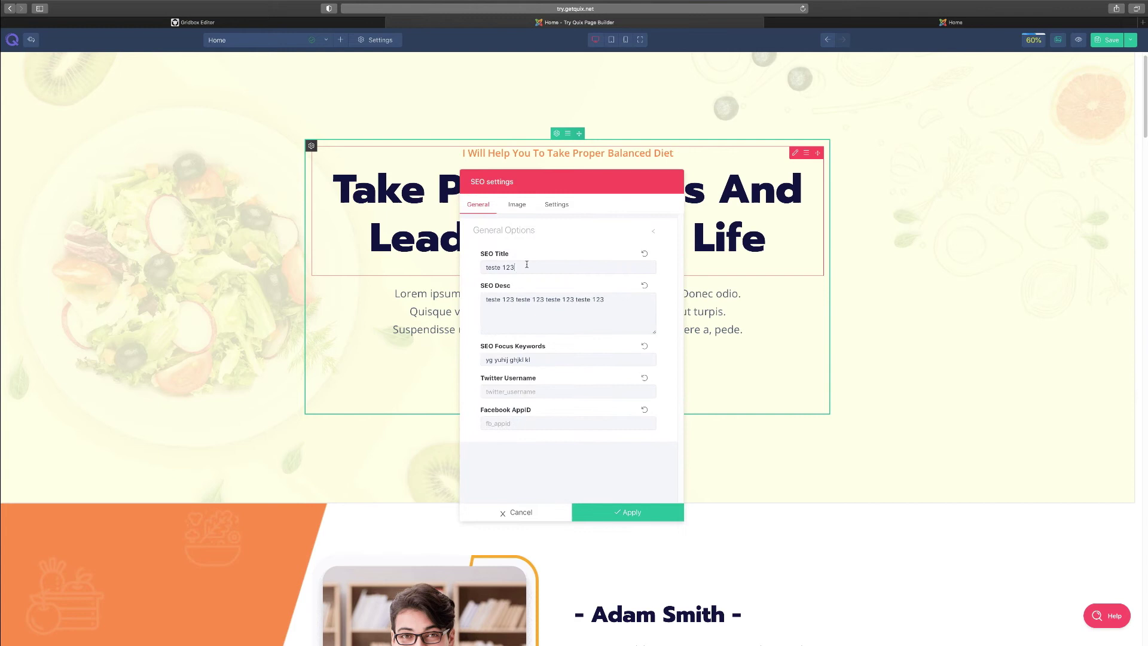
{"action": "left_click_drag", "start_coordinate": [527, 265], "coordinate": [468, 267]}
{"action": "left_click_drag", "start_coordinate": [619, 300], "coordinate": [481, 299]}
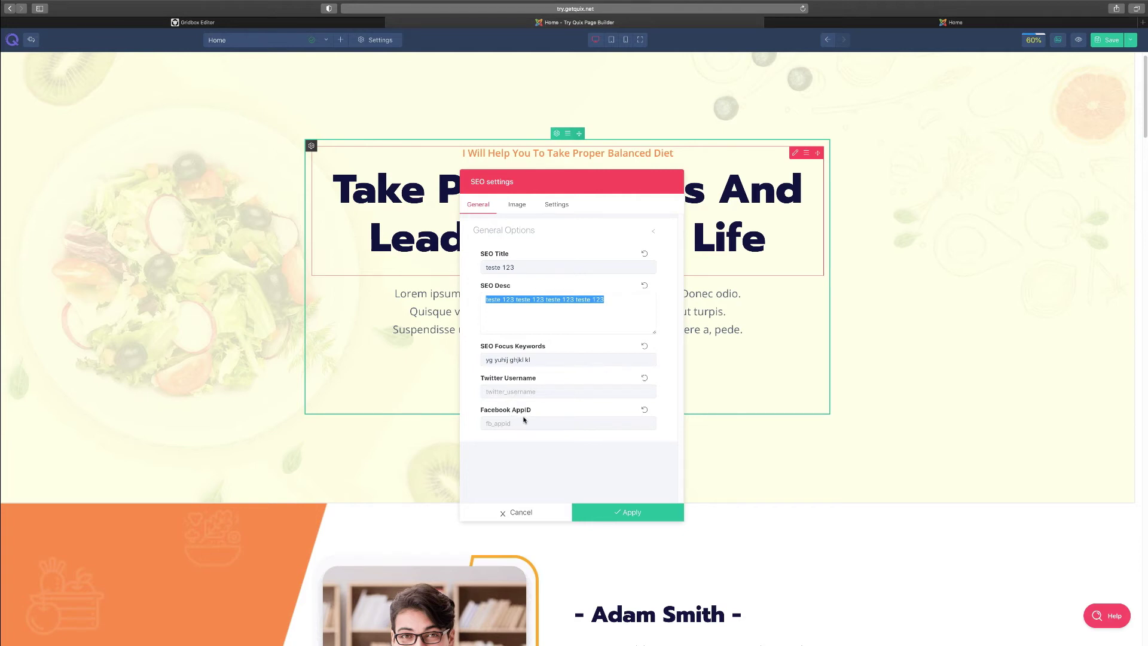
Review the SEO Image and OpenGraph/Twitter card tabs, cancel without changes, and reopen Settings.
{"action": "left_click", "coordinate": [517, 206]}
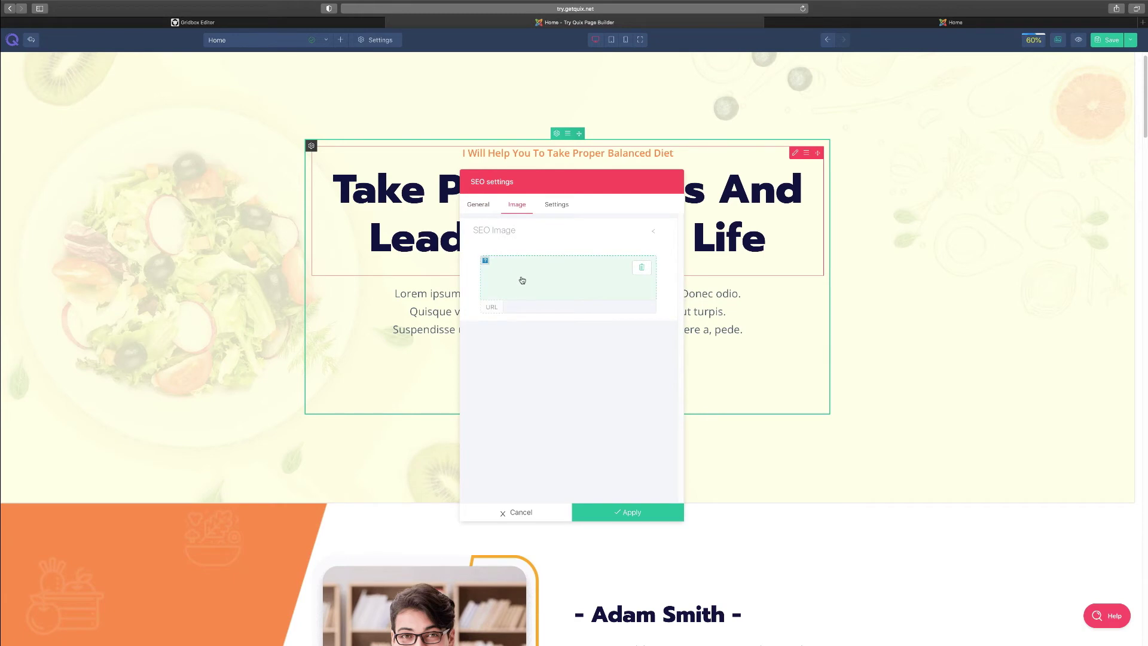
{"action": "left_click", "coordinate": [558, 207]}
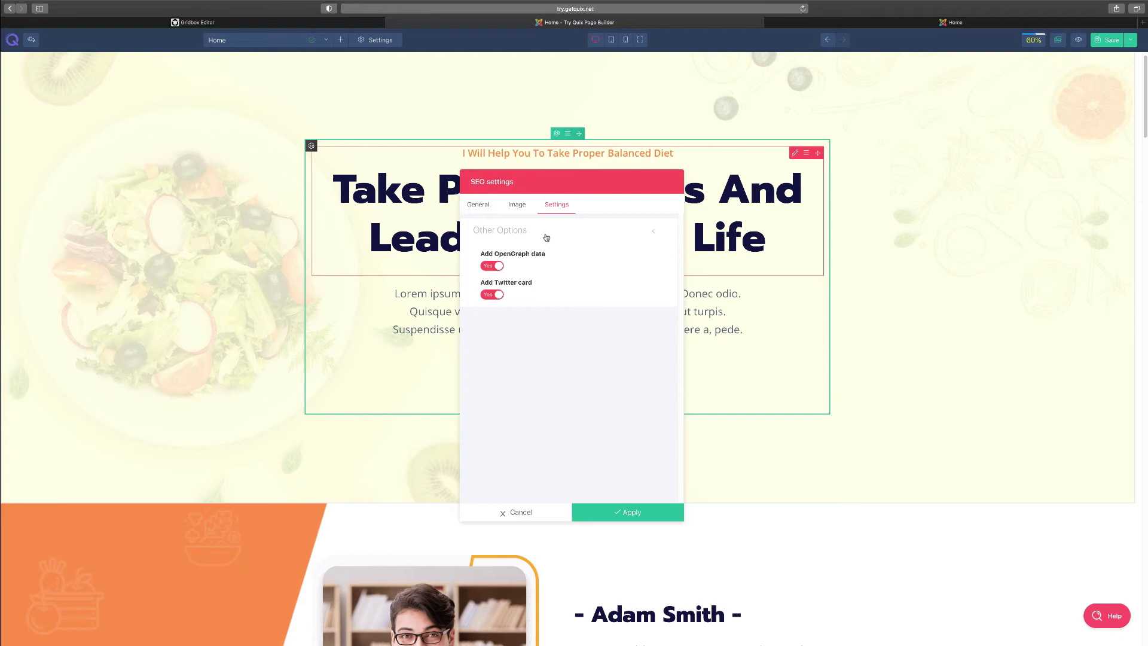
{"action": "left_click", "coordinate": [486, 207]}
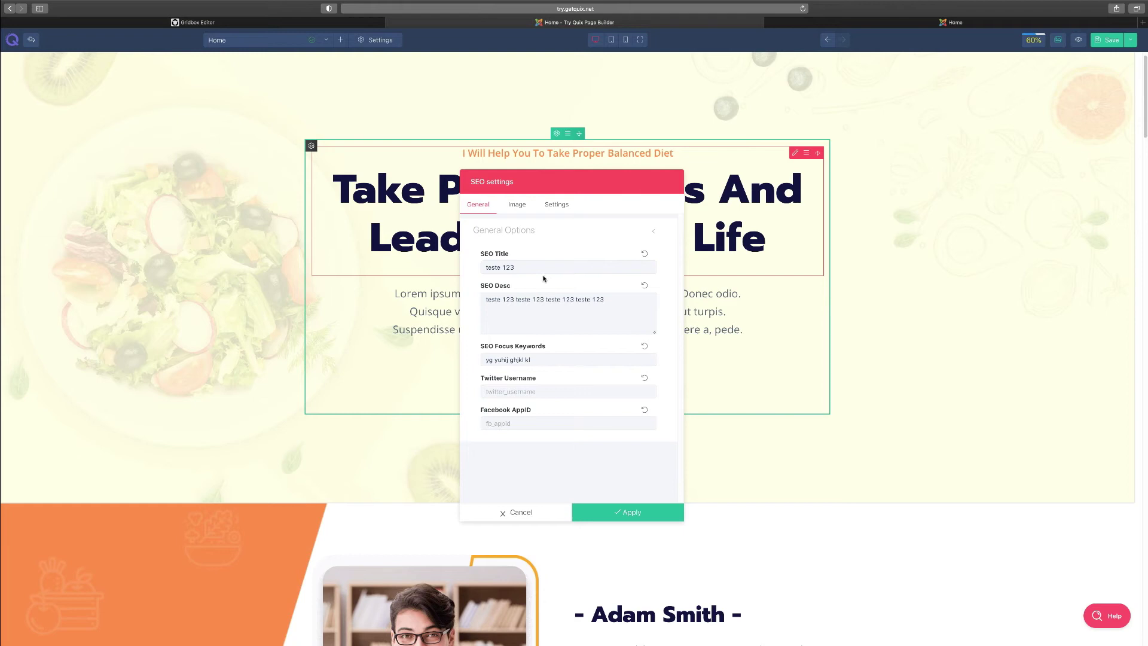
{"action": "left_click", "coordinate": [517, 206]}
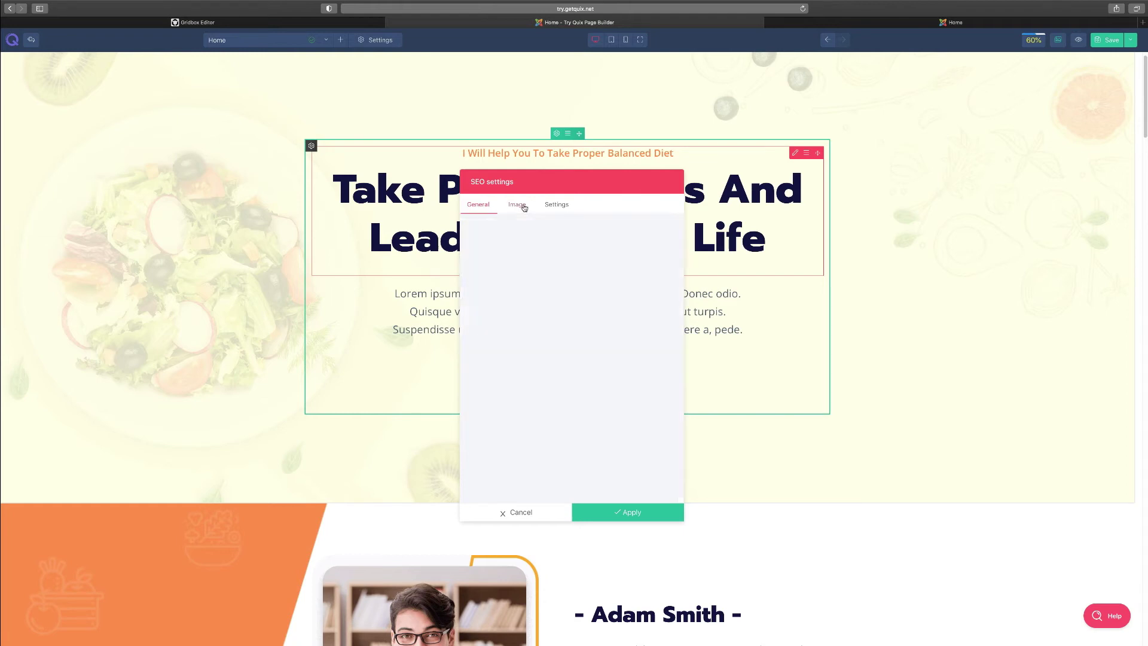
{"action": "left_click", "coordinate": [553, 207]}
{"action": "left_click", "coordinate": [518, 513]}
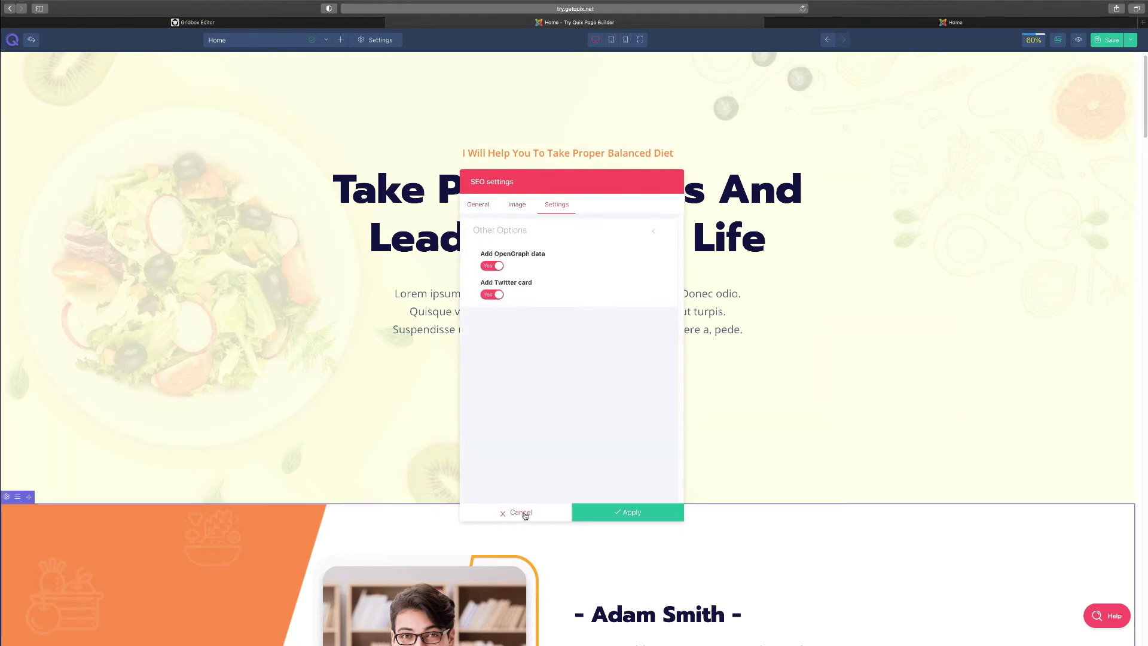
{"action": "left_click", "coordinate": [389, 45]}
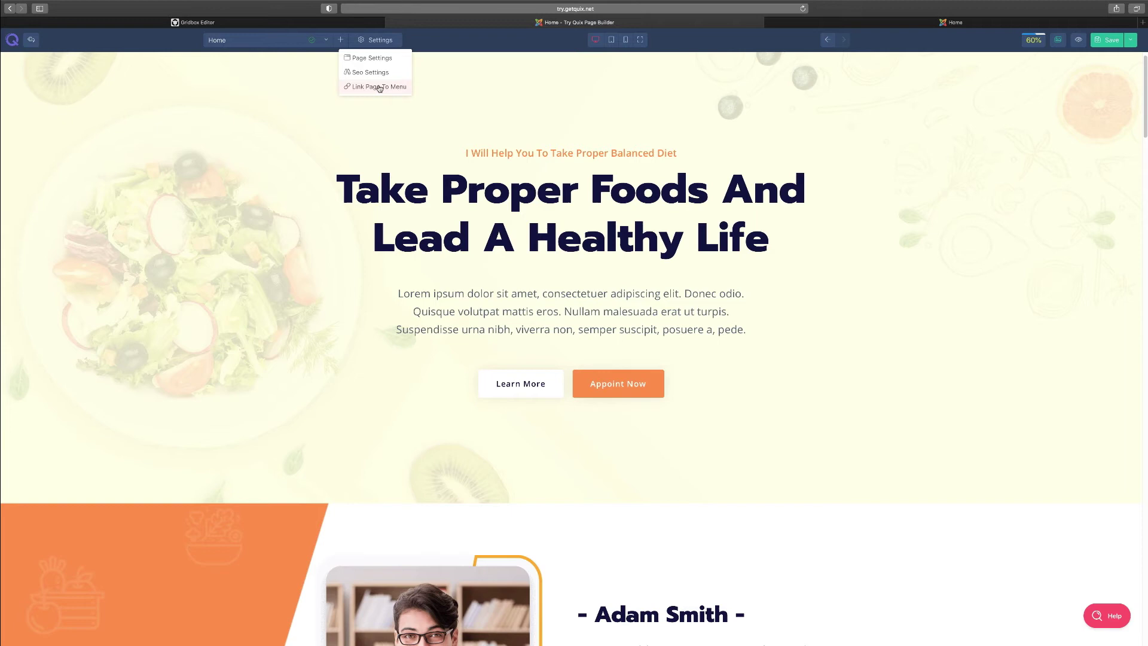
Dismiss the Settings dropdown so the healthy-diet hero section is back in view.
{"action": "mouse_move", "coordinate": [1129, 41]}
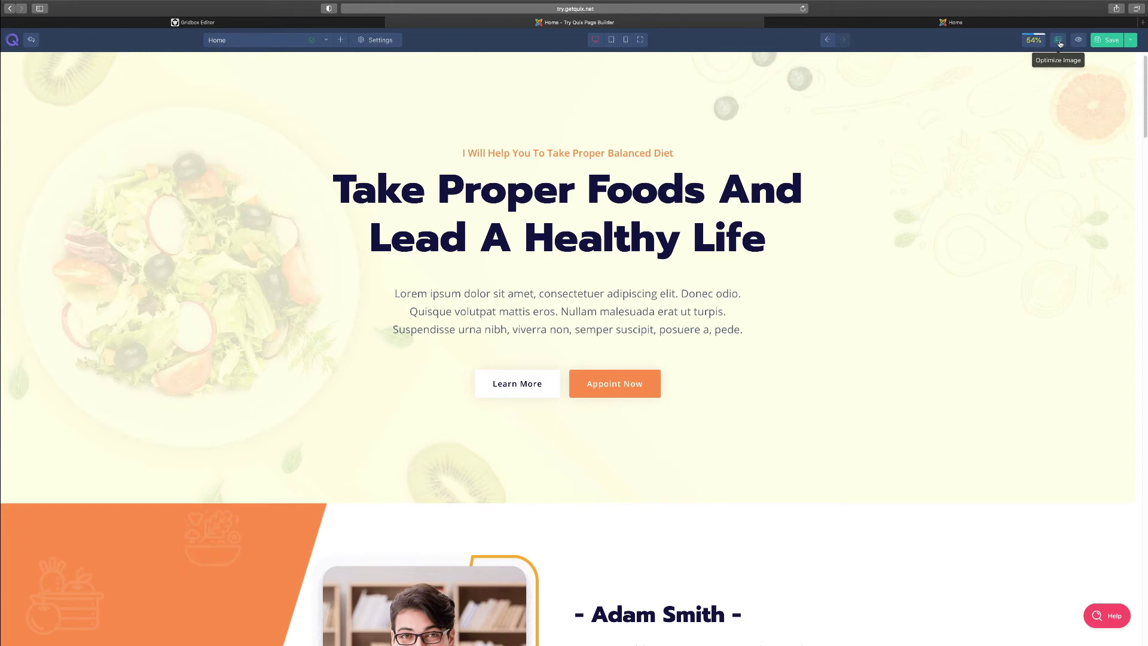
Open Image Optimization, which supports only JPG and JPEG, and cancel without optimizing.
{"action": "left_click", "coordinate": [1059, 43]}
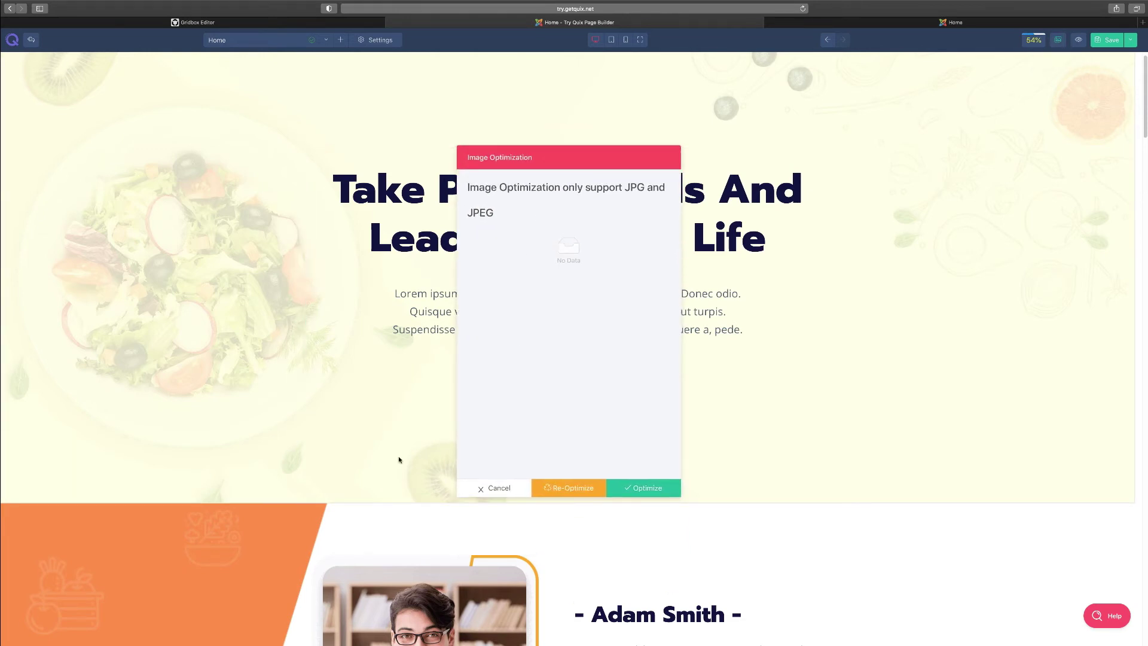
{"action": "scroll", "coordinate": [390, 350], "scroll_direction": "down", "scroll_amount": 4}
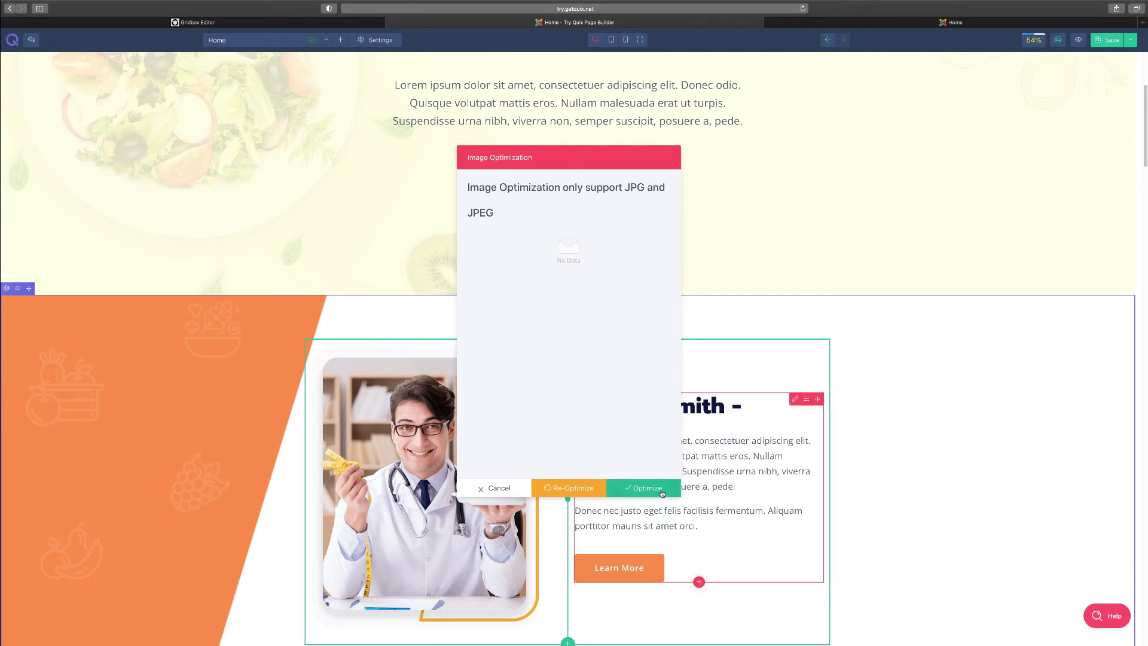
{"action": "left_click", "coordinate": [499, 489]}
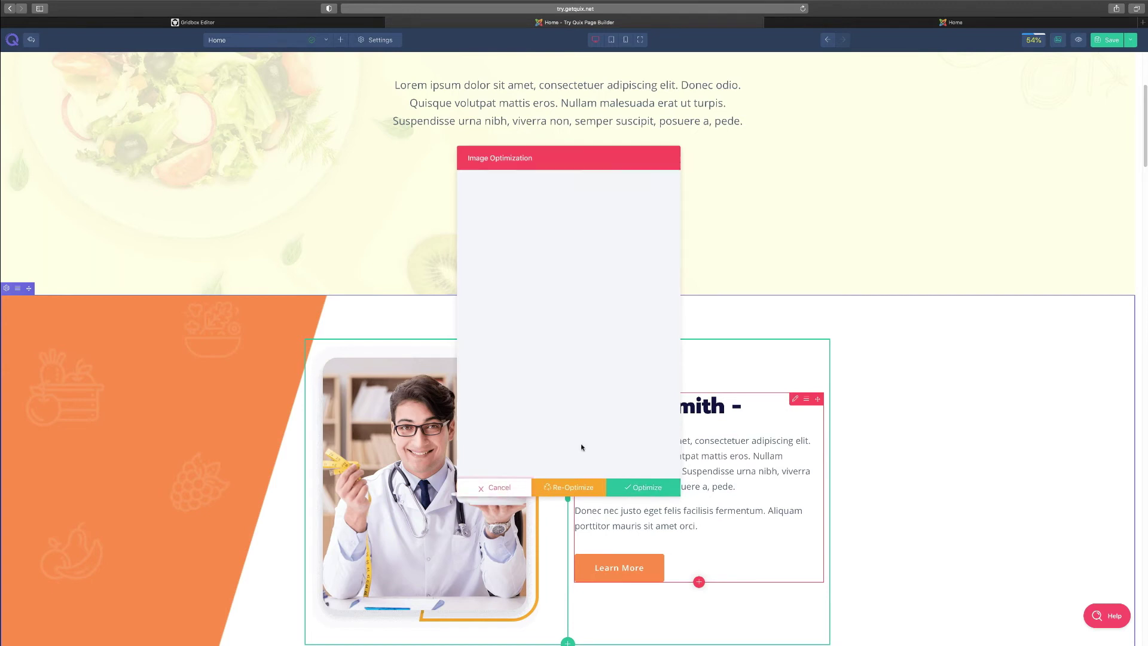
{"action": "scroll", "coordinate": [491, 413], "scroll_direction": "down", "scroll_amount": 8}
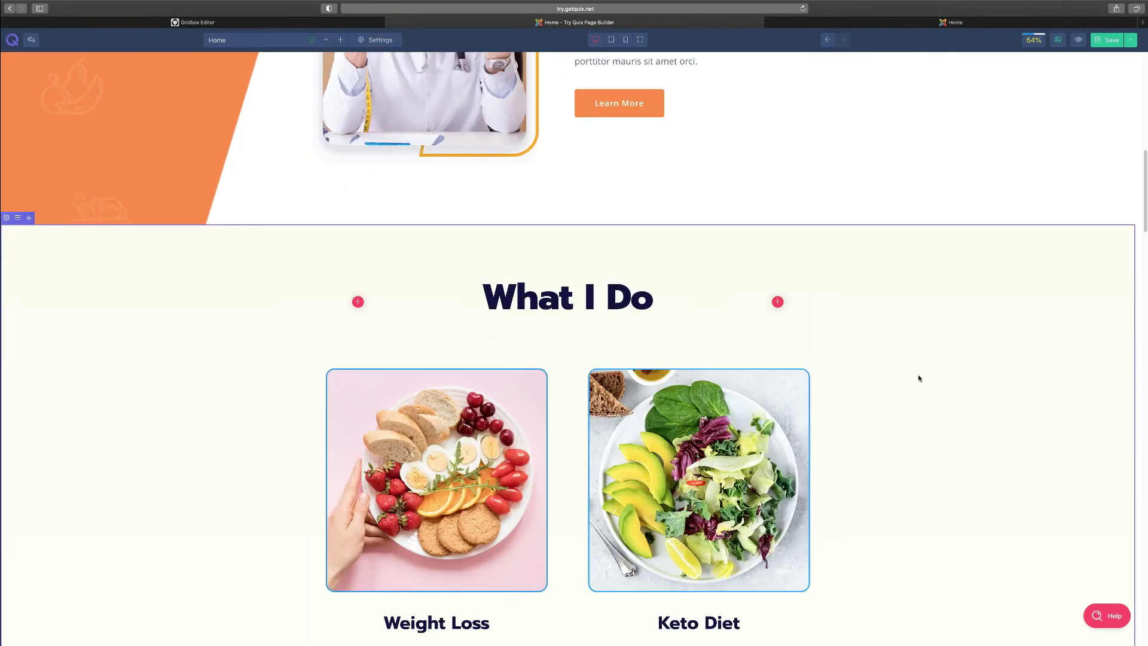
{"action": "scroll", "coordinate": [569, 419], "scroll_direction": "down", "scroll_amount": 2}
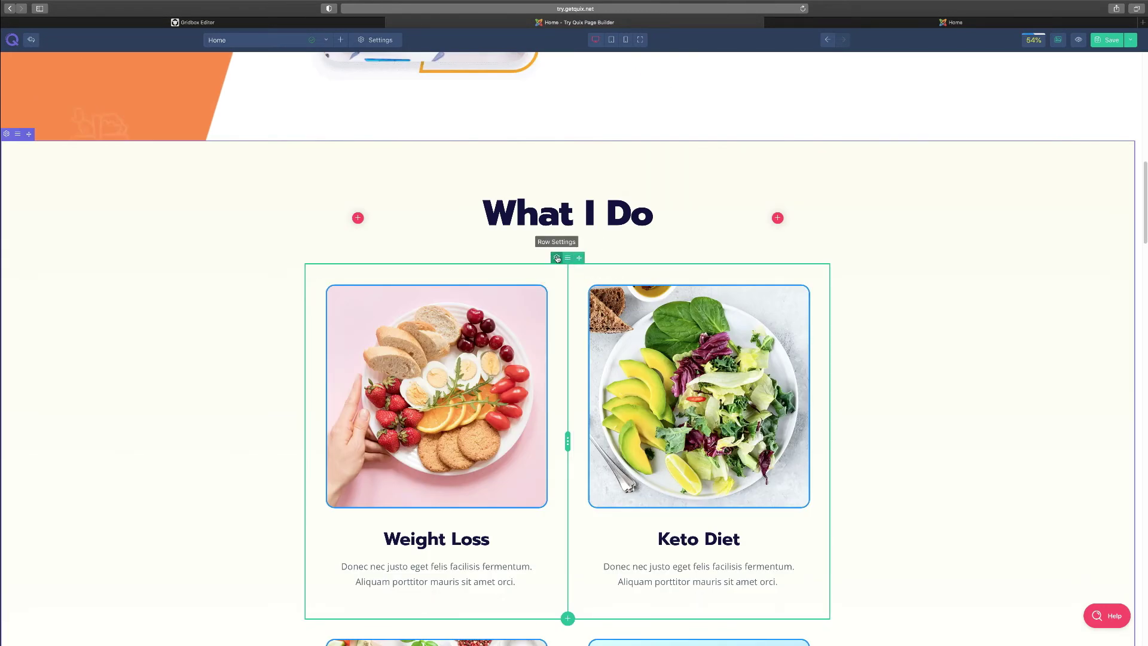
{"action": "left_click", "coordinate": [557, 258]}
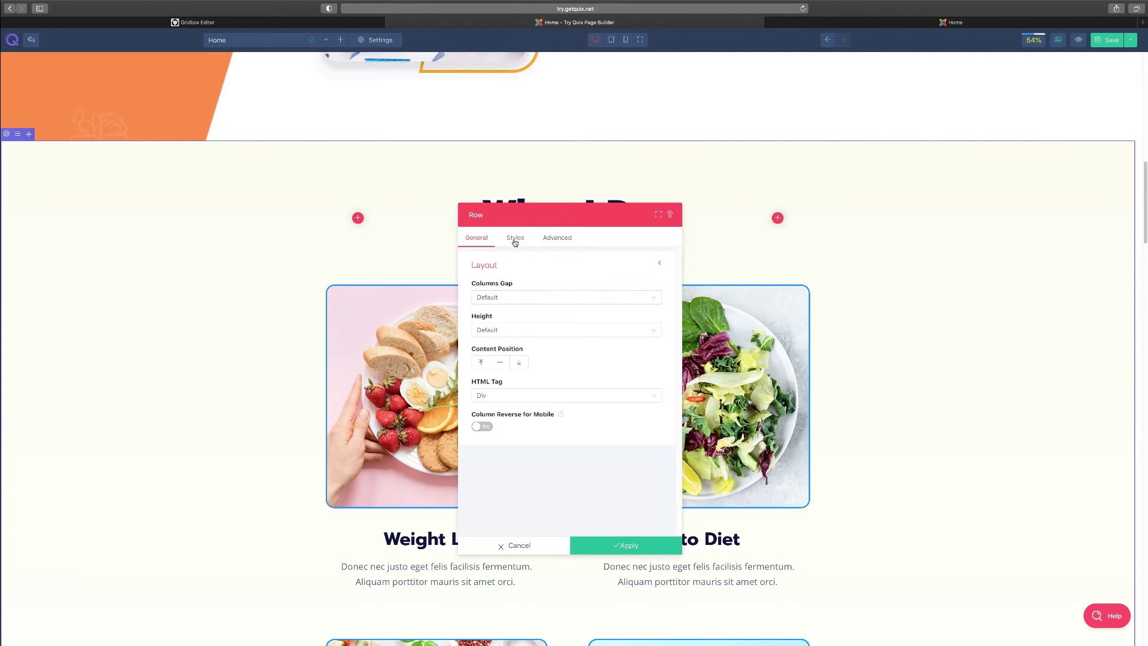
{"action": "left_click", "coordinate": [506, 296]}
{"action": "mouse_move", "coordinate": [525, 215]}
{"action": "left_mouse_down"}
{"action": "mouse_move", "coordinate": [923, 222]}
{"action": "mouse_move", "coordinate": [303, 196]}
{"action": "mouse_move", "coordinate": [886, 230]}
{"action": "mouse_move", "coordinate": [537, 207]}
{"action": "left_mouse_up"}
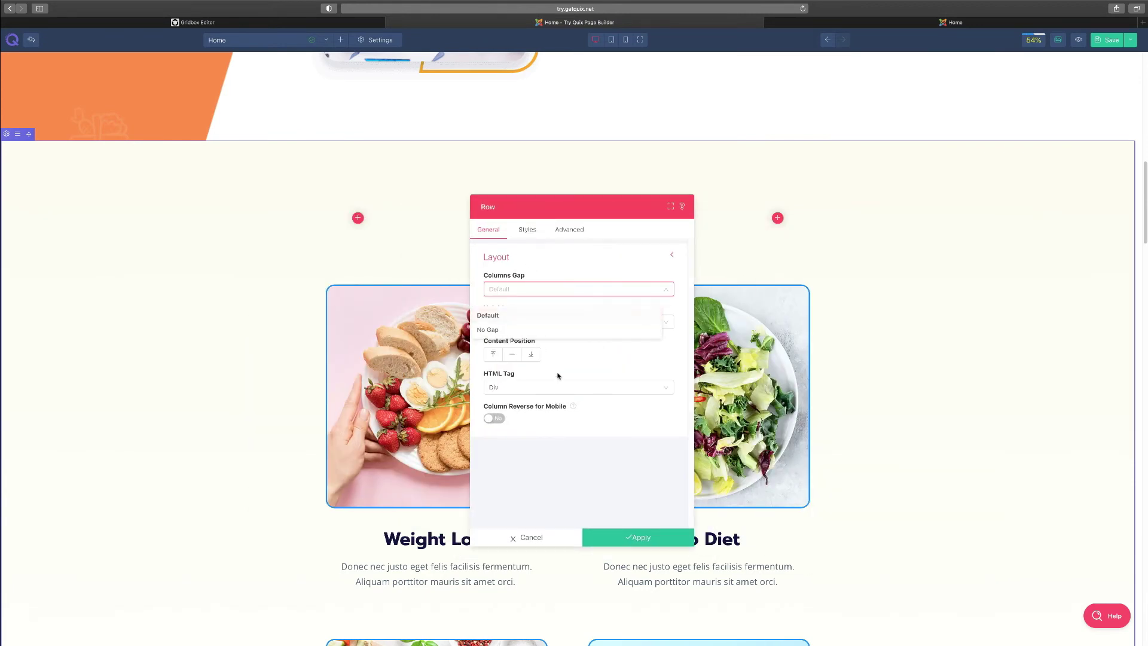
{"action": "left_click", "coordinate": [567, 229]}
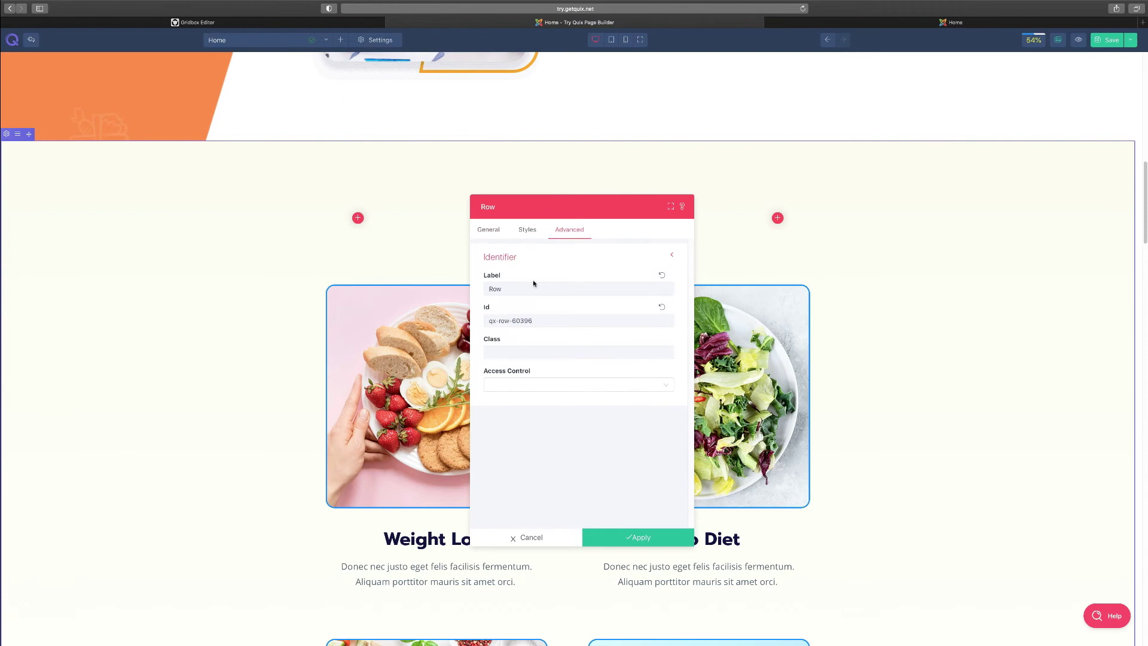
{"action": "left_click", "coordinate": [554, 537]}
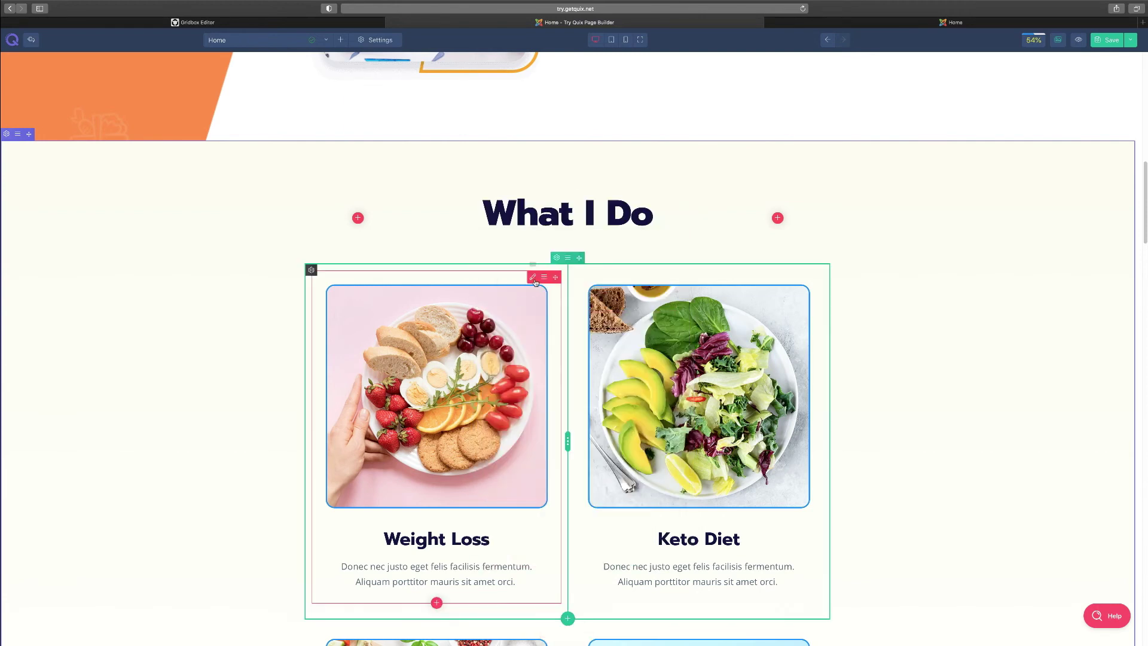
{"action": "left_click", "coordinate": [533, 277]}
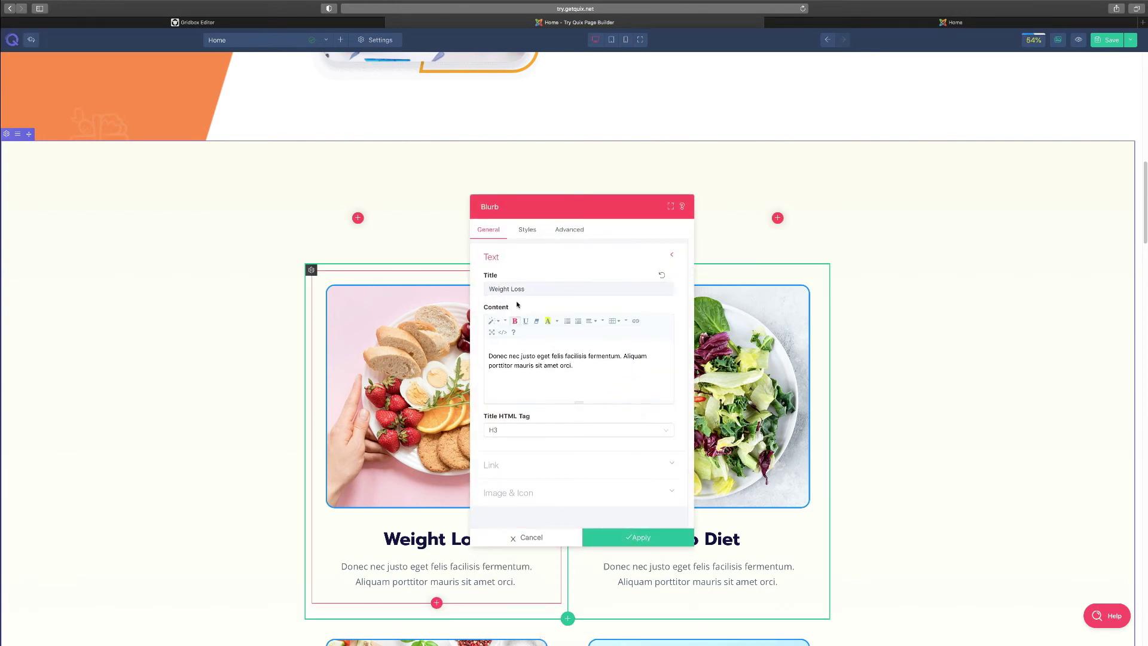
{"action": "left_click", "coordinate": [532, 229]}
{"action": "scroll", "coordinate": [562, 377], "scroll_direction": "down", "scroll_amount": 3}
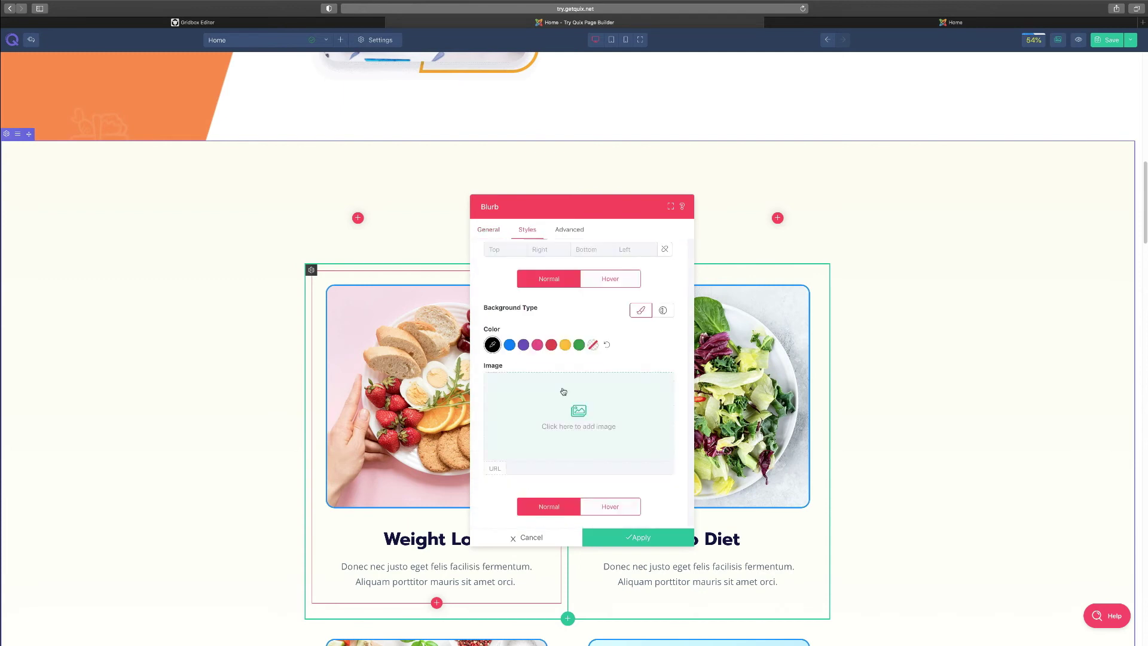
{"action": "left_click", "coordinate": [526, 536]}
{"action": "scroll", "coordinate": [675, 486], "scroll_direction": "down", "scroll_amount": 10}
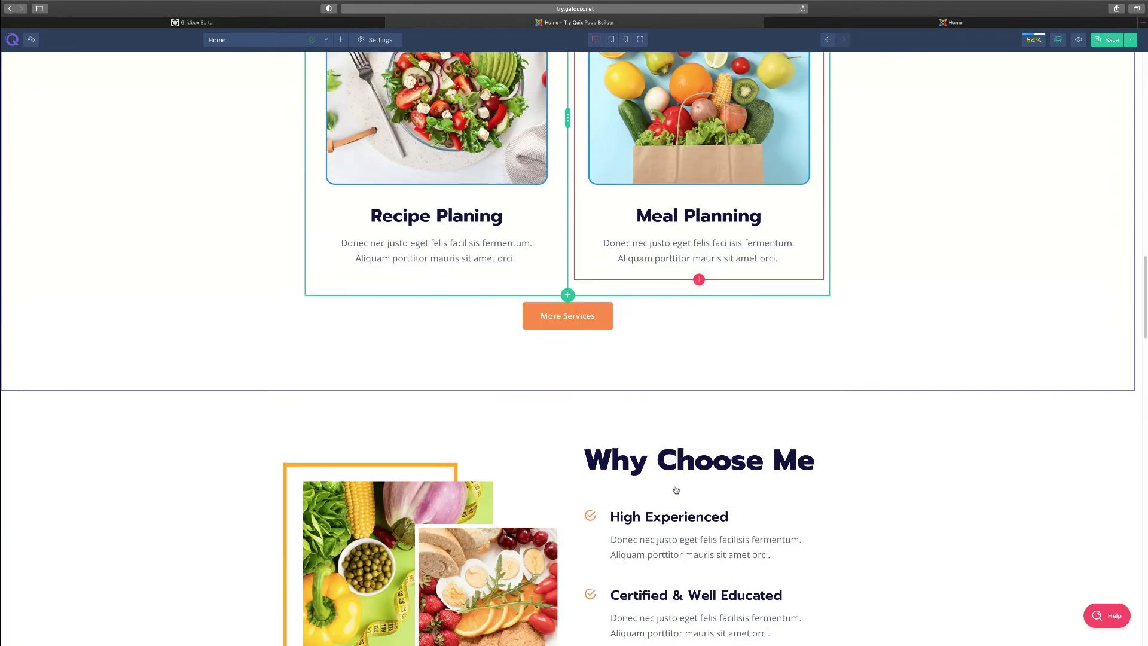
{"action": "scroll", "coordinate": [675, 487], "scroll_direction": "down", "scroll_amount": 5}
{"action": "scroll", "coordinate": [675, 487], "scroll_direction": "up", "scroll_amount": 4}
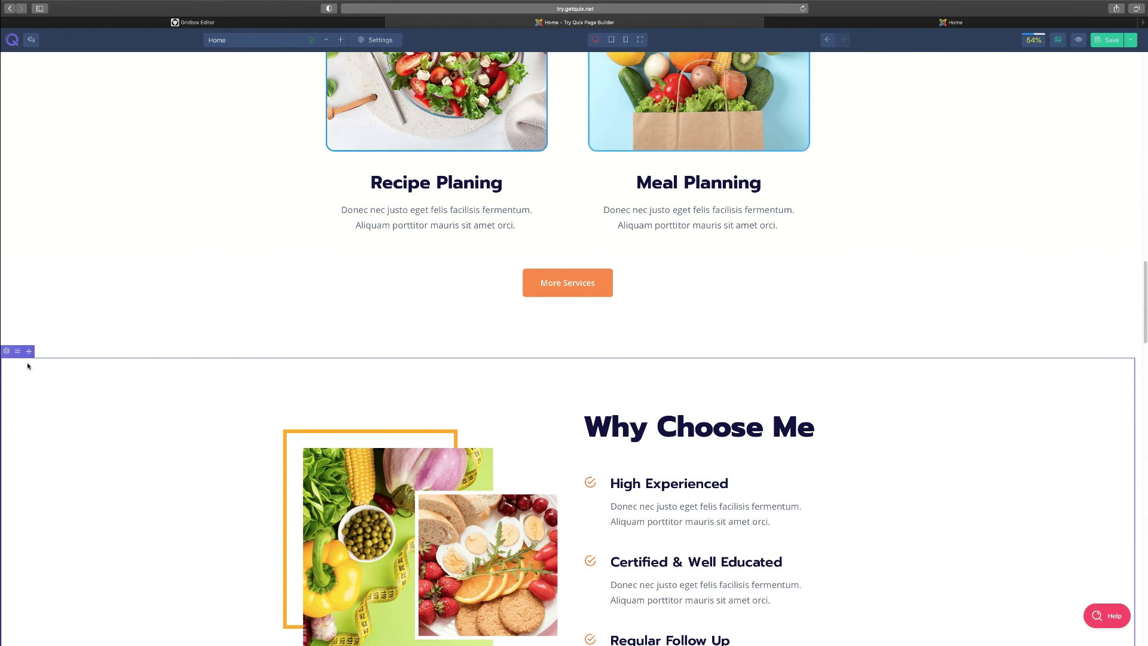
{"action": "left_click_drag", "start_coordinate": [29, 351], "coordinate": [95, 183]}
{"action": "scroll", "coordinate": [405, 469], "scroll_direction": "up", "scroll_amount": 10}
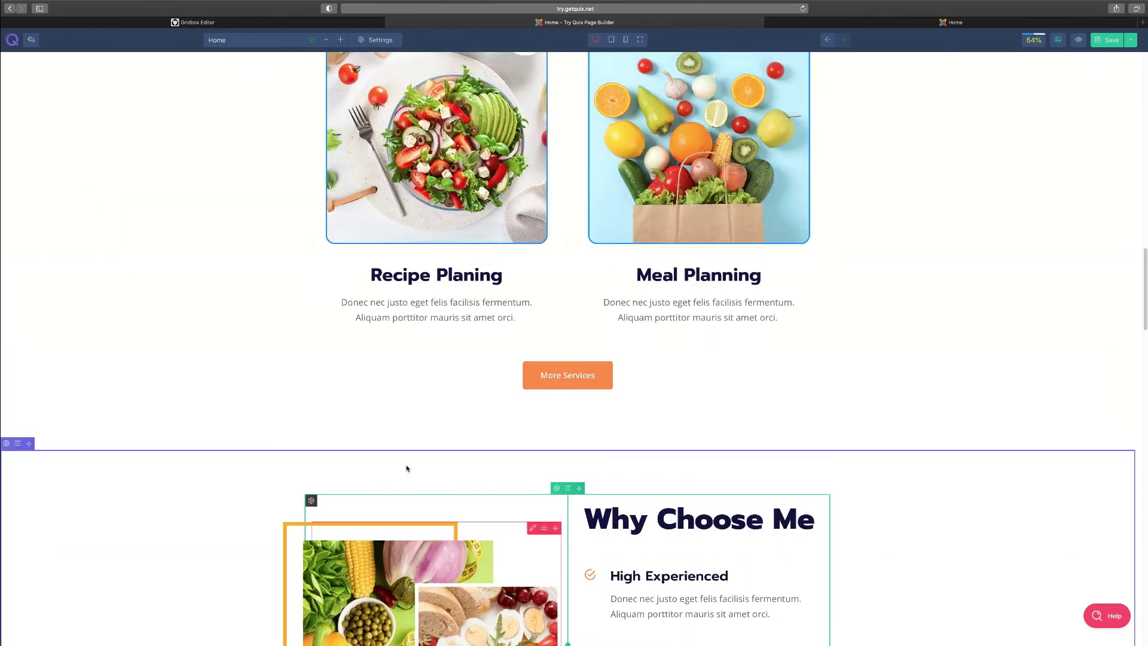
{"action": "scroll", "coordinate": [406, 469], "scroll_direction": "up", "scroll_amount": 5}
{"action": "scroll", "coordinate": [408, 470], "scroll_direction": "down", "scroll_amount": 20}
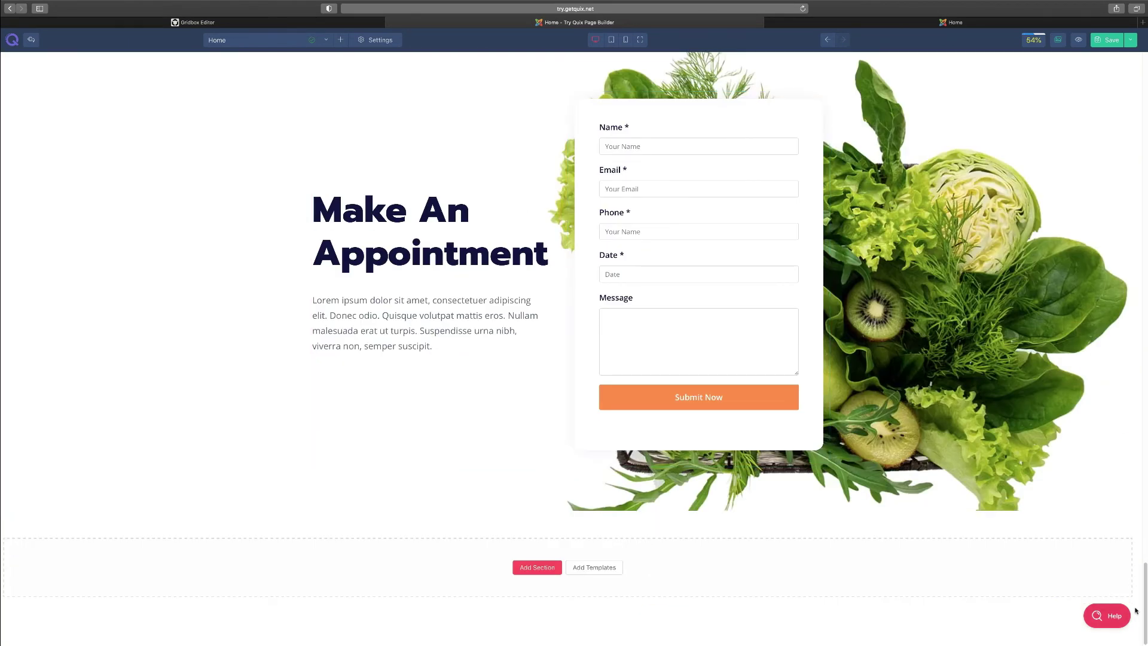
{"action": "mouse_move", "coordinate": [1145, 605]}
{"action": "left_mouse_down"}
{"action": "mouse_move", "coordinate": [1102, 302]}
{"action": "mouse_move", "coordinate": [1130, 84]}
{"action": "left_mouse_up"}
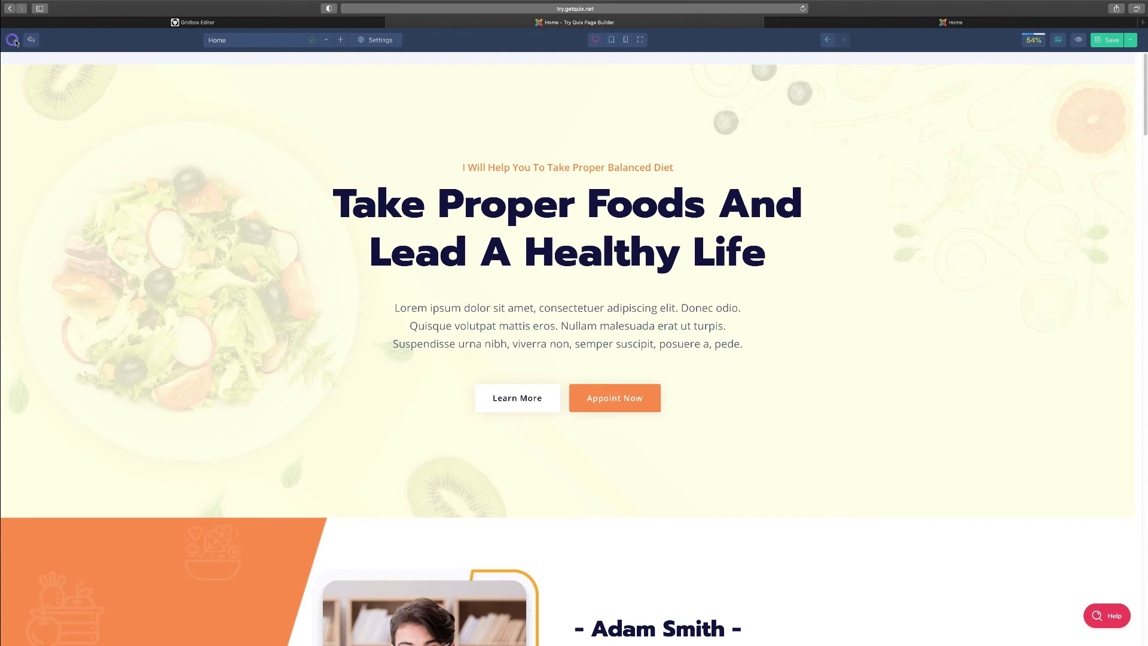
Insert a new single full-width column row under the hero's Learn More and Appoint Now buttons.
{"action": "scroll", "coordinate": [795, 442], "scroll_direction": "down", "scroll_amount": 10}
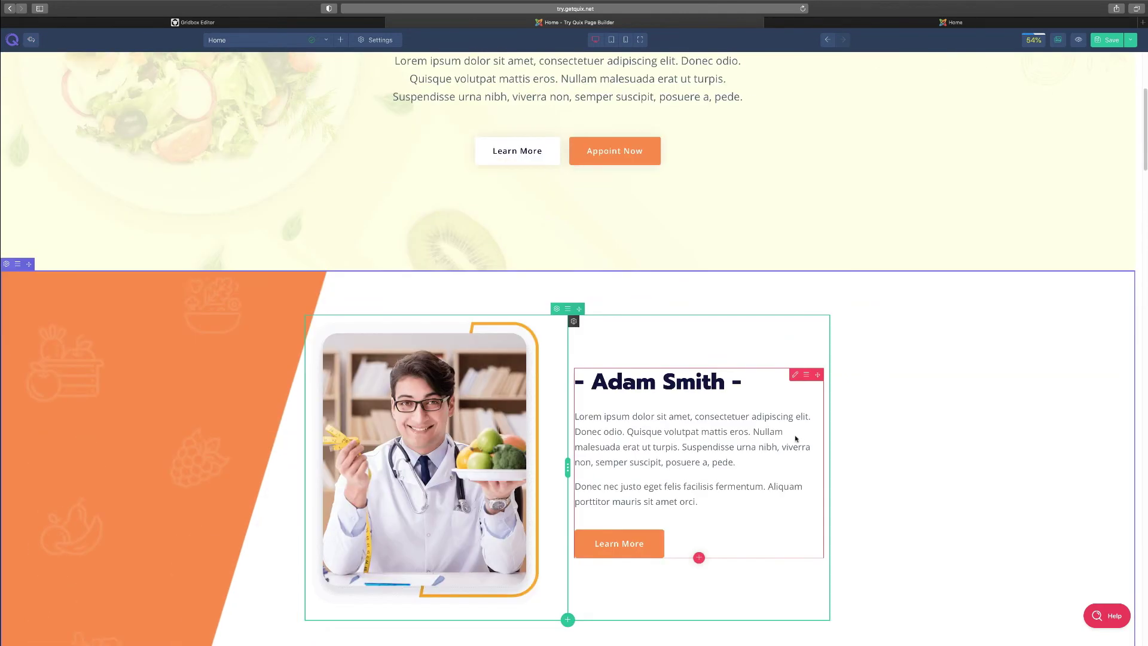
{"action": "scroll", "coordinate": [797, 440], "scroll_direction": "down", "scroll_amount": 10}
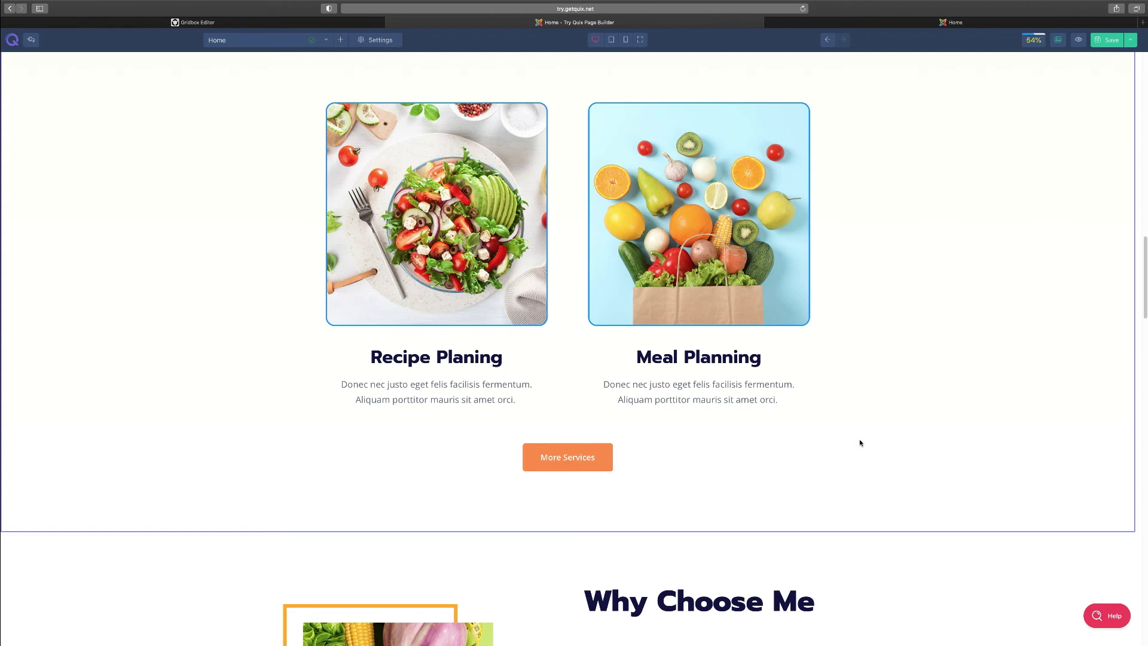
{"action": "scroll", "coordinate": [860, 442], "scroll_direction": "up", "scroll_amount": 15}
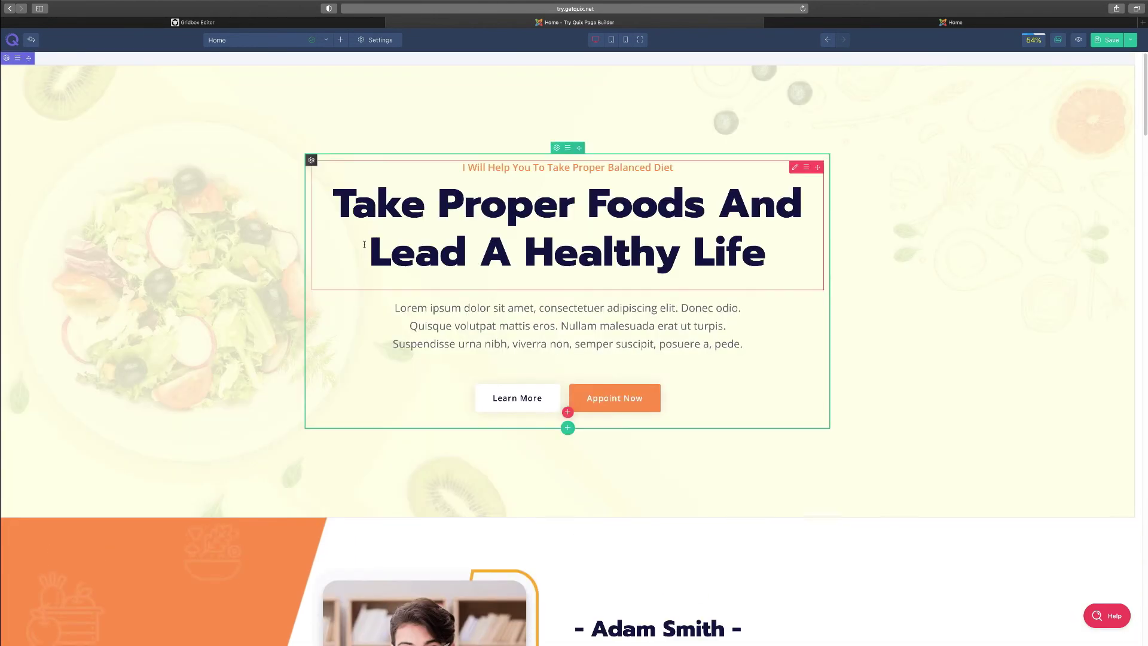
{"action": "left_click", "coordinate": [568, 428]}
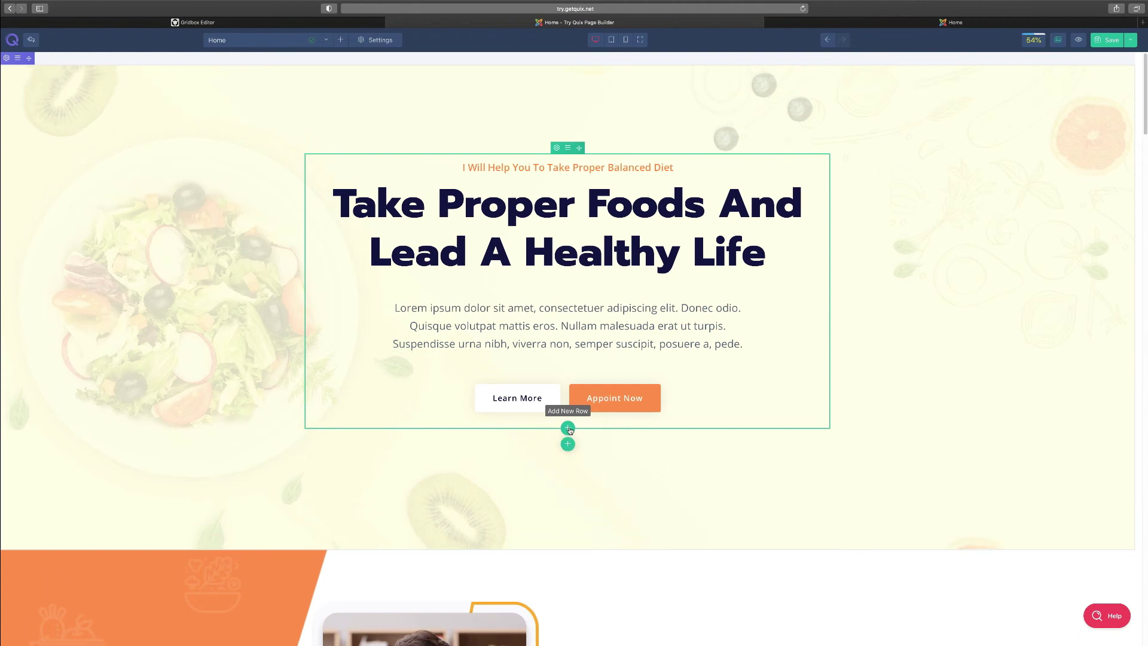
{"action": "left_click", "coordinate": [446, 389]}
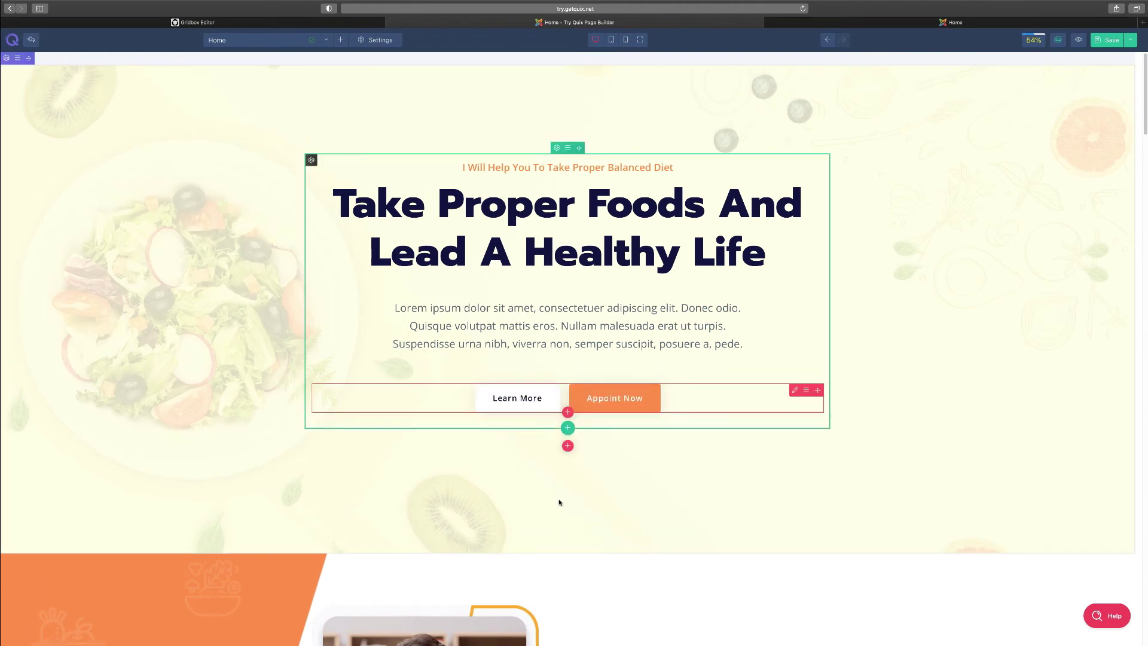
Open the Elements List for the new row and filter it to Pro elements.
{"action": "left_click", "coordinate": [568, 446]}
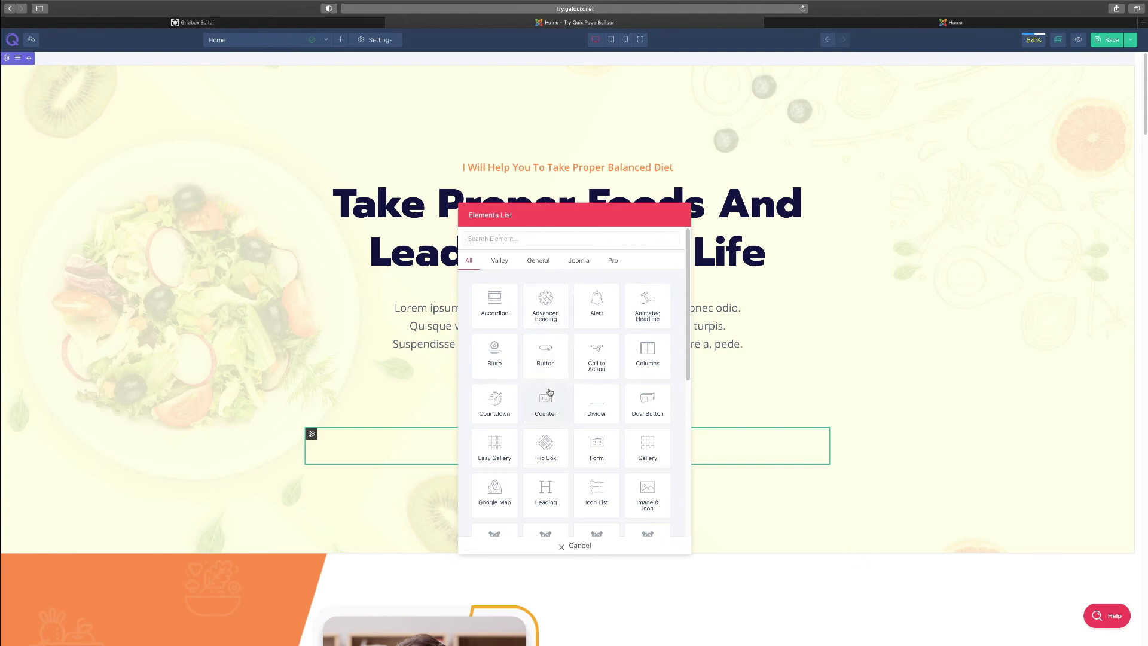
{"action": "scroll", "coordinate": [551, 391], "scroll_direction": "down", "scroll_amount": 6}
{"action": "scroll", "coordinate": [551, 391], "scroll_direction": "up", "scroll_amount": 6}
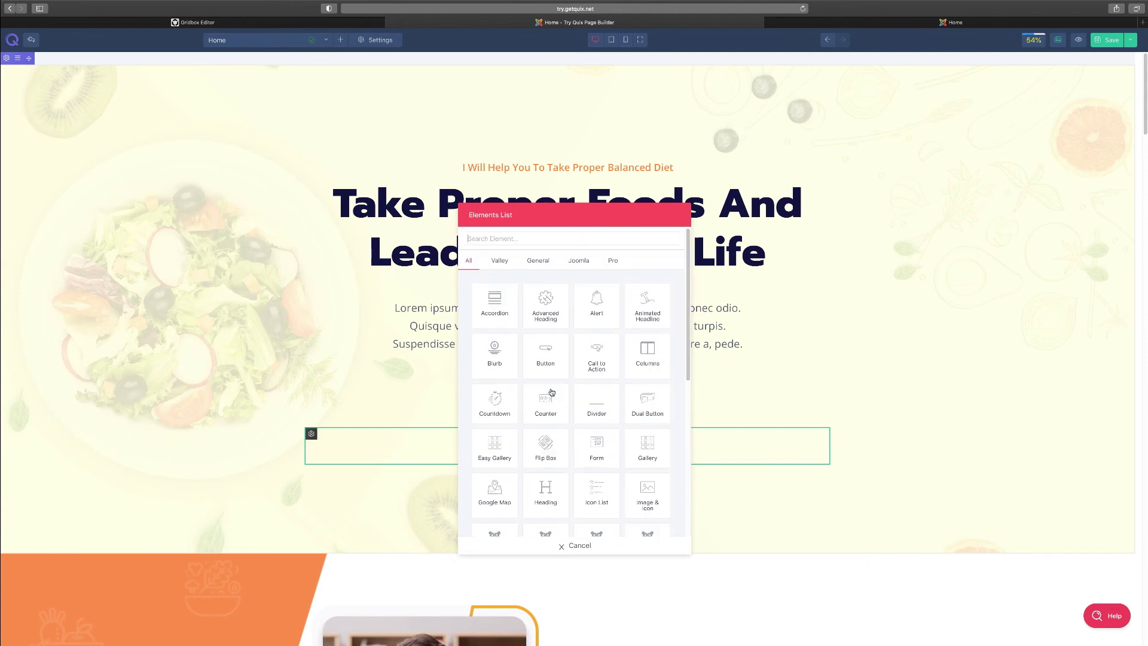
{"action": "left_click", "coordinate": [613, 260]}
{"action": "scroll", "coordinate": [599, 378], "scroll_direction": "down", "scroll_amount": 2}
{"action": "scroll", "coordinate": [600, 378], "scroll_direction": "down", "scroll_amount": 1}
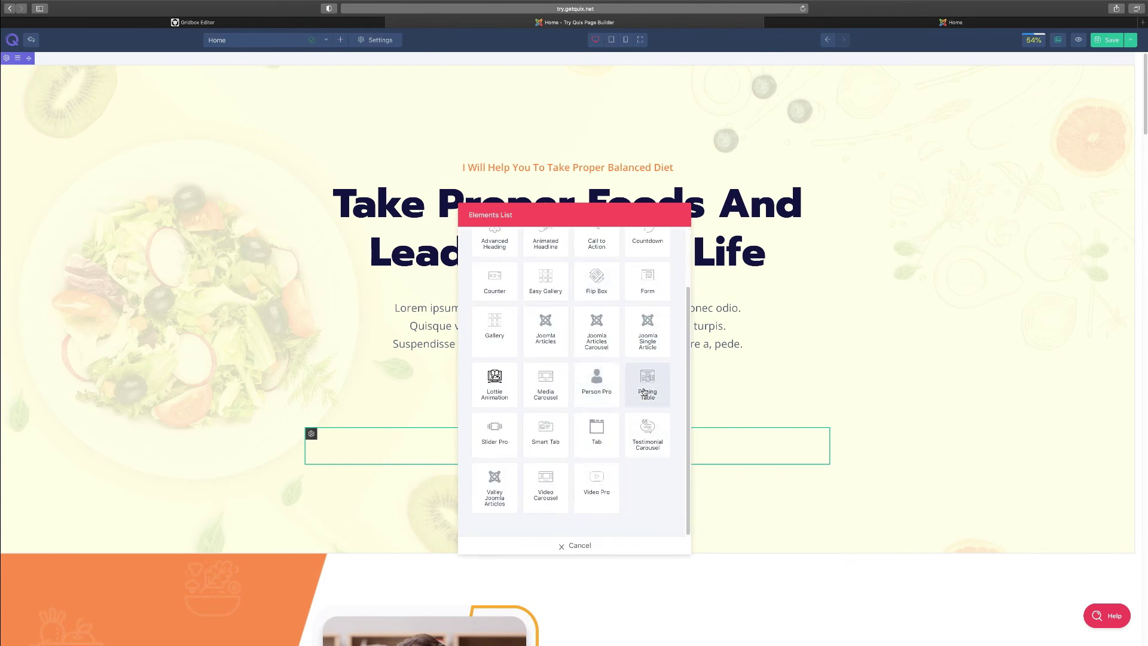
{"action": "scroll", "coordinate": [574, 445], "scroll_direction": "up", "scroll_amount": 3}
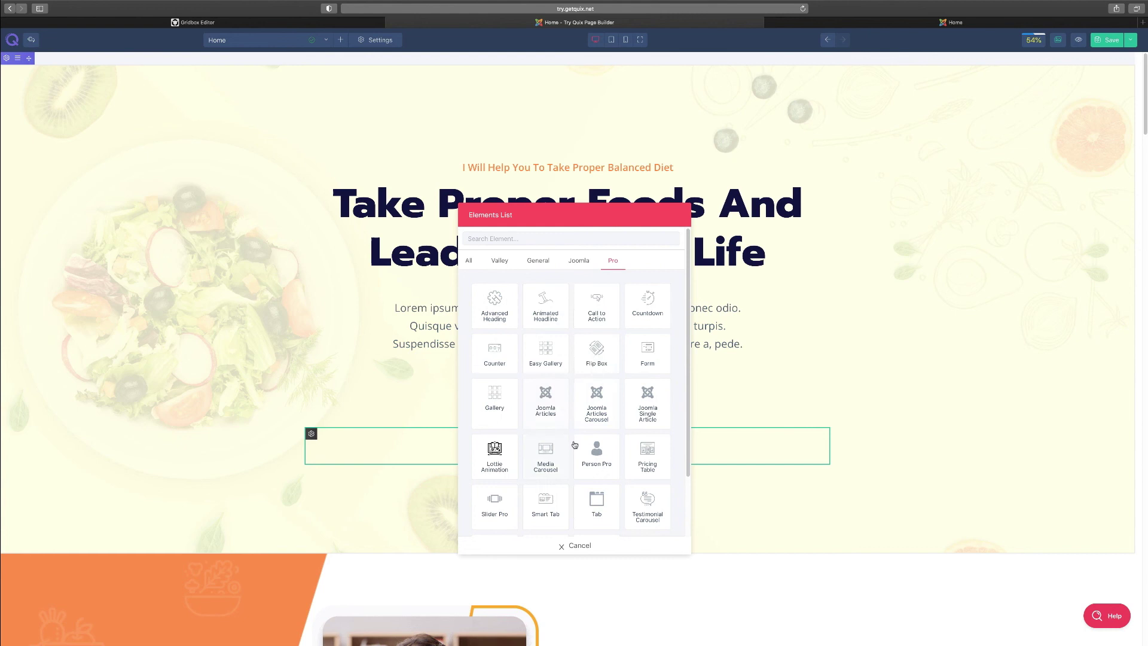
Switch the Elements List filter to Valley elements, then back to all elements.
{"action": "left_click", "coordinate": [469, 261]}
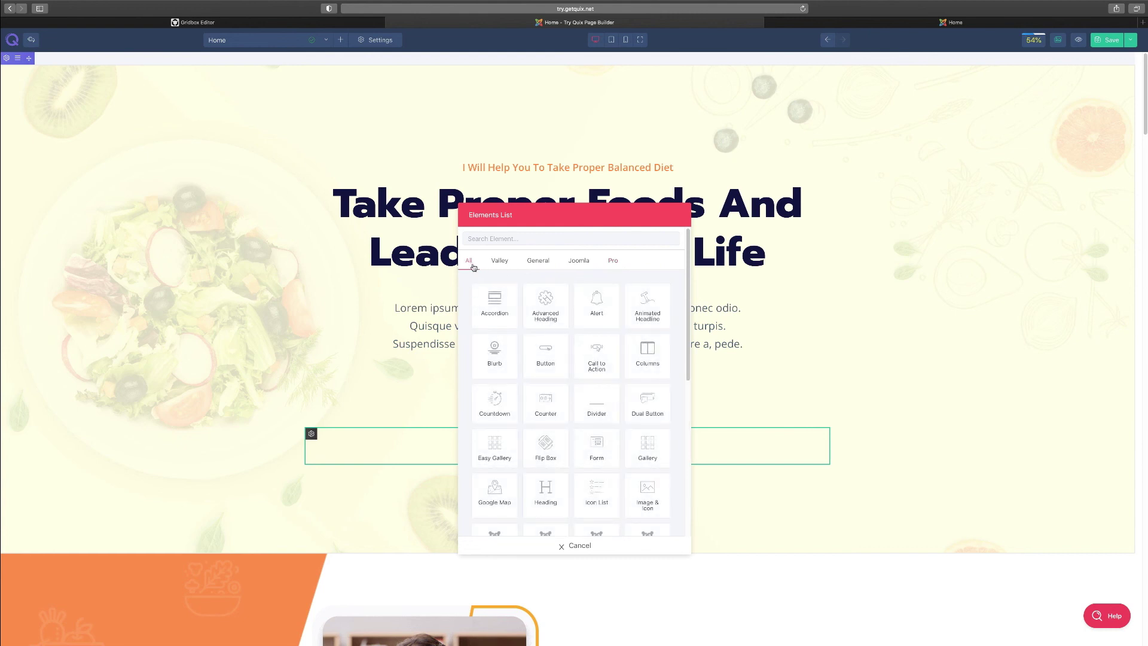
{"action": "left_click", "coordinate": [507, 267]}
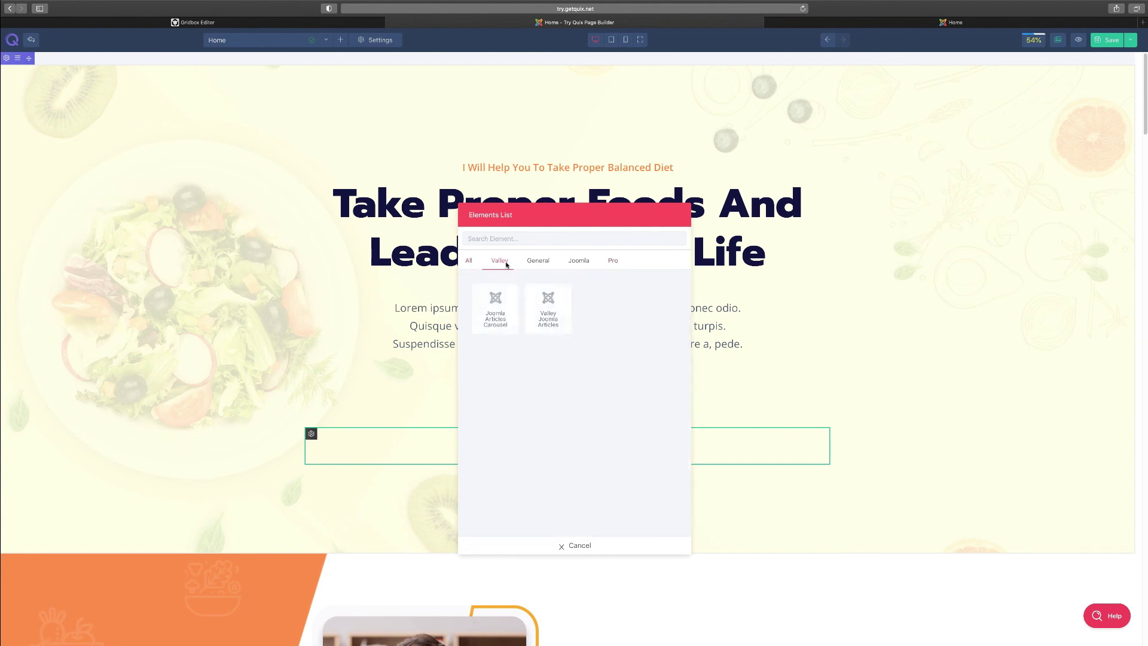
{"action": "left_click", "coordinate": [472, 264]}
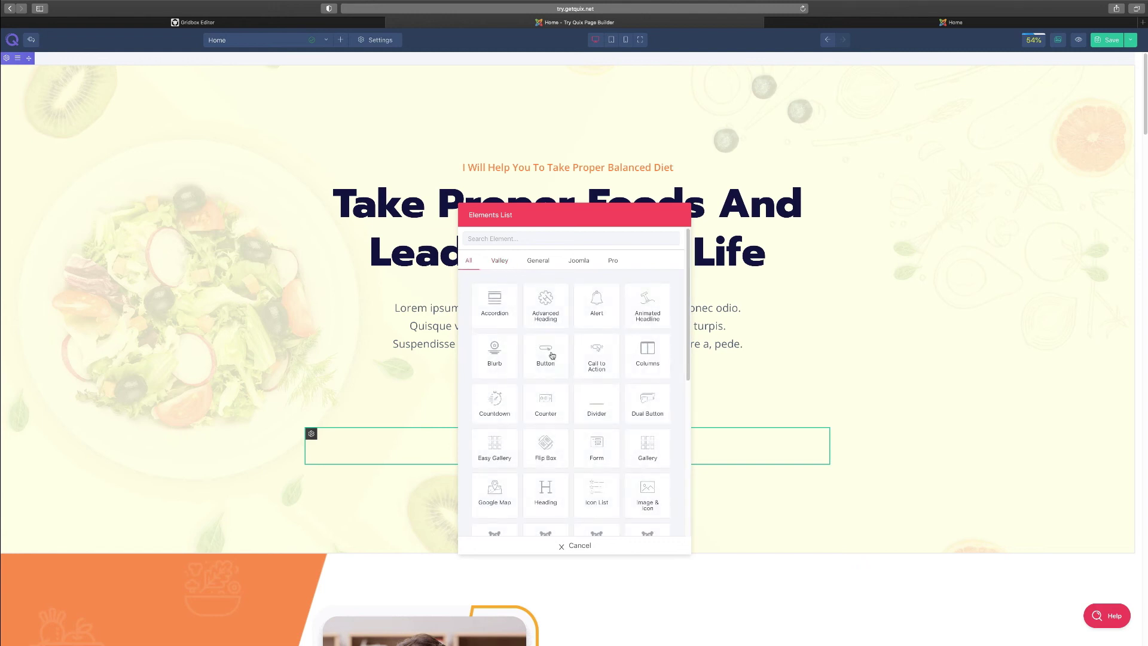
{"action": "scroll", "coordinate": [544, 359], "scroll_direction": "down", "scroll_amount": 3}
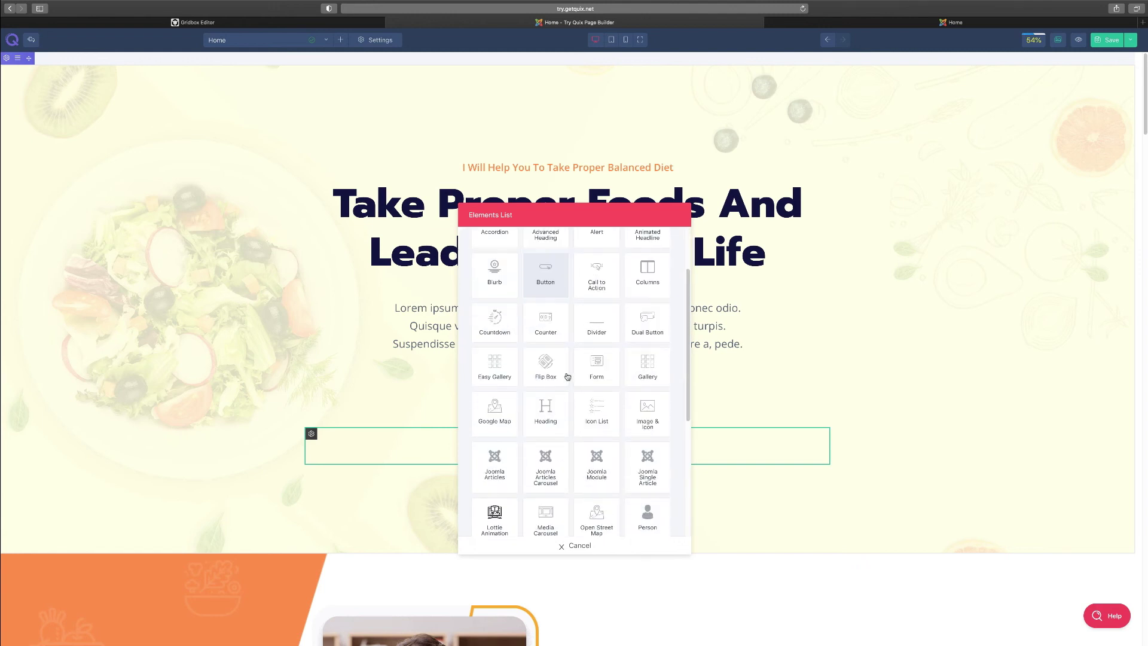
Add a Countdown element and toggle its days and hours off and back on.
{"action": "left_click", "coordinate": [492, 327]}
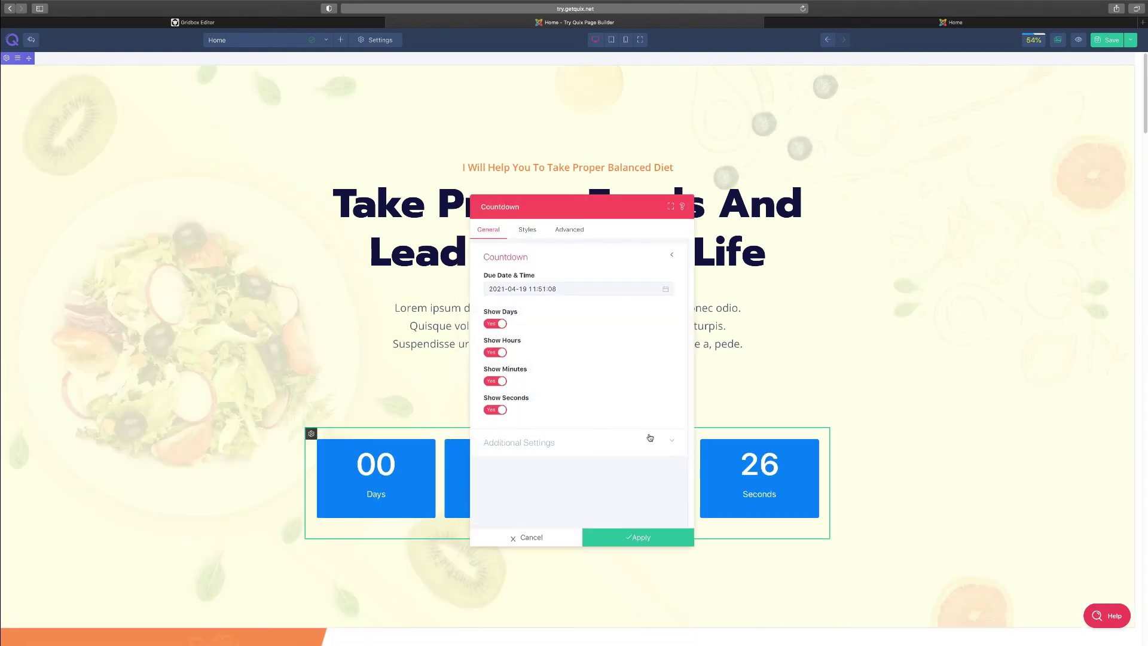
{"action": "left_click_drag", "start_coordinate": [555, 207], "coordinate": [924, 173]}
{"action": "left_click", "coordinate": [867, 291]}
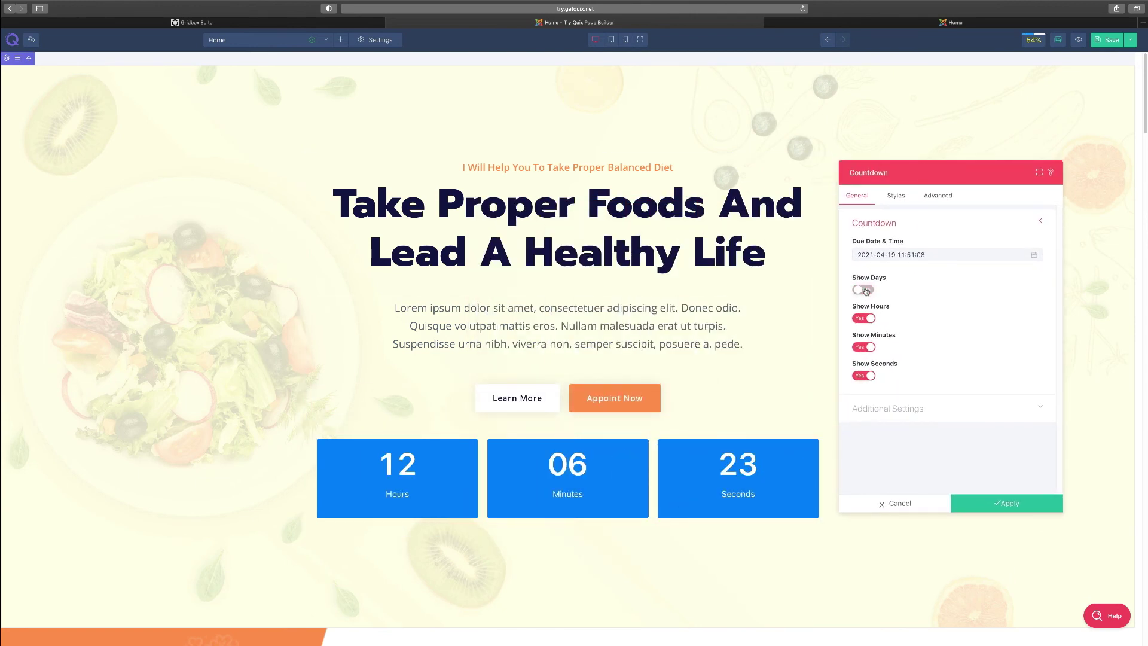
{"action": "left_click", "coordinate": [866, 319]}
{"action": "left_click", "coordinate": [866, 319]}
{"action": "left_click", "coordinate": [864, 289]}
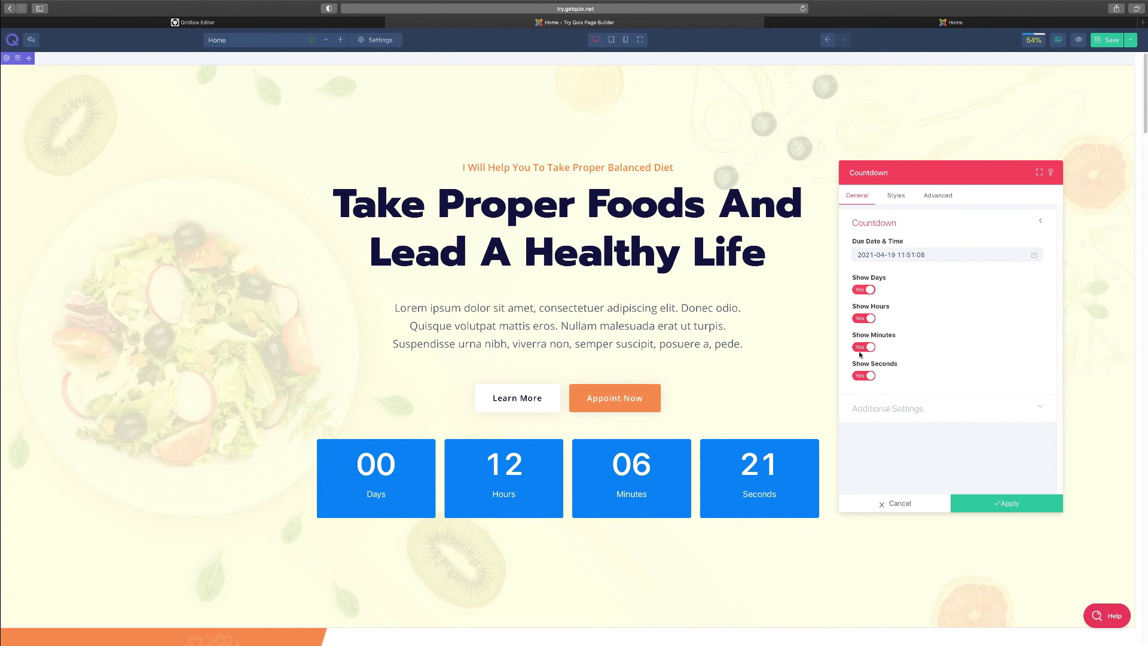
Close the countdown settings and dismiss the Add New Element list without adding anything.
{"action": "left_click", "coordinate": [919, 506]}
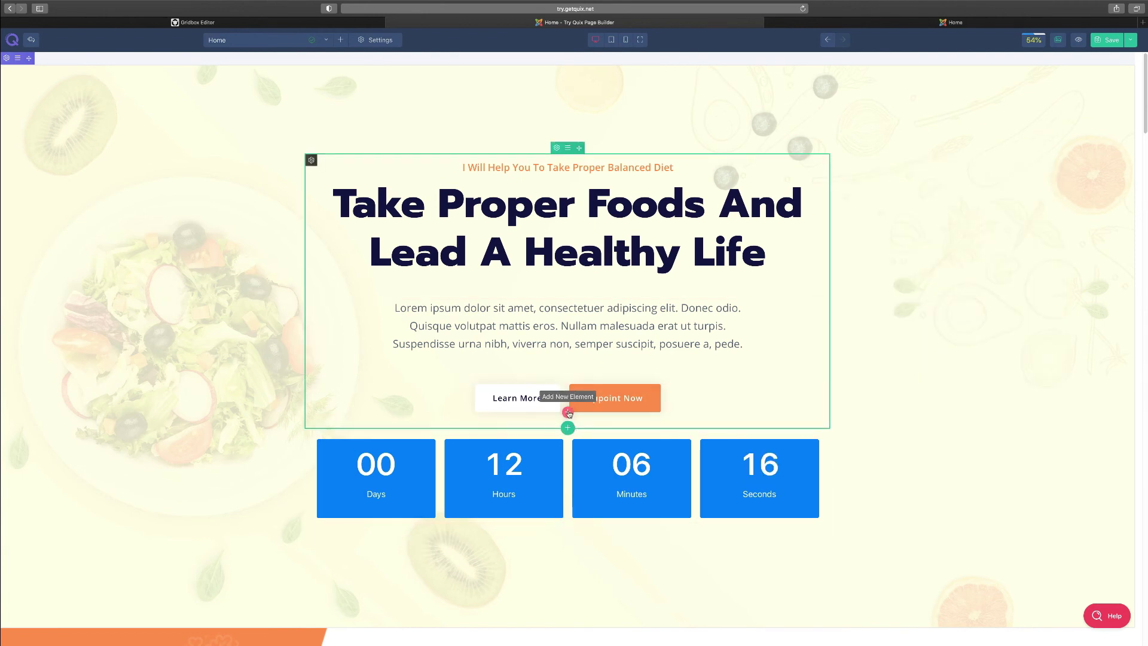
{"action": "left_click", "coordinate": [568, 412]}
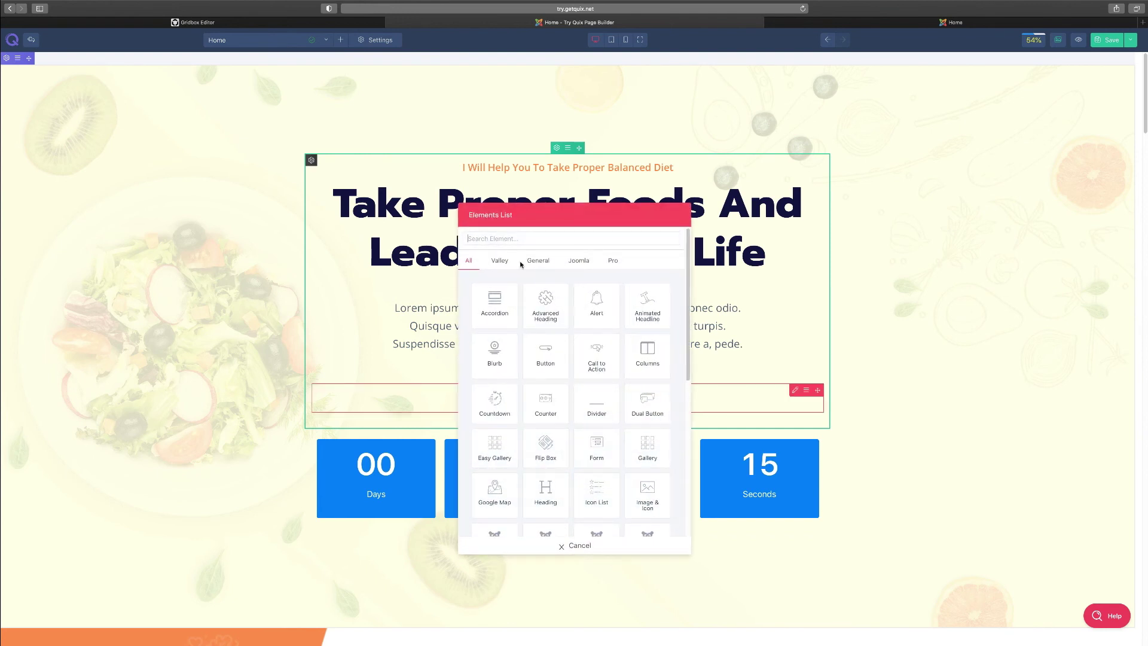
{"action": "left_click", "coordinate": [578, 546]}
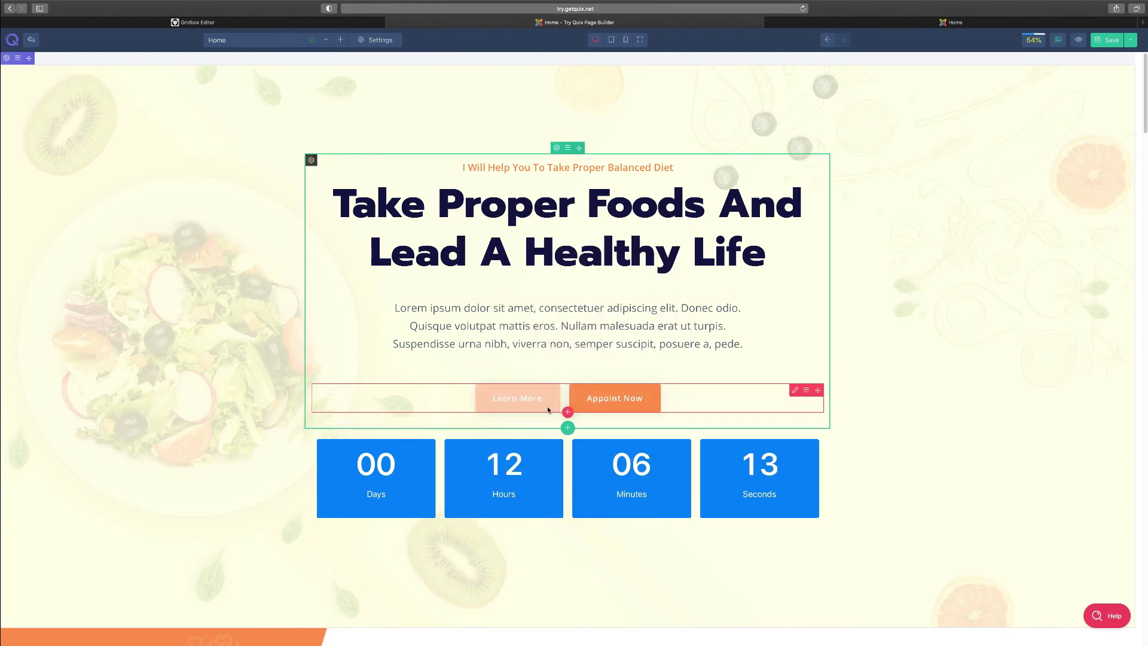
Add a new section at the page bottom and open its ready-made template library.
{"action": "scroll", "coordinate": [568, 415], "scroll_direction": "down", "scroll_amount": 20}
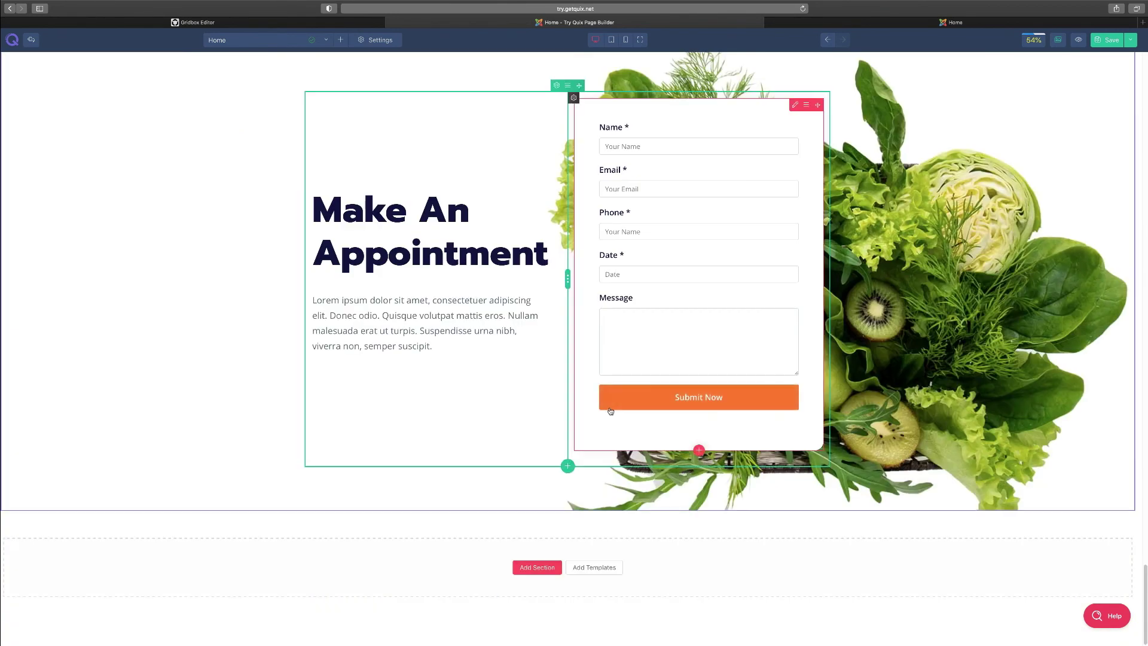
{"action": "left_click", "coordinate": [539, 568]}
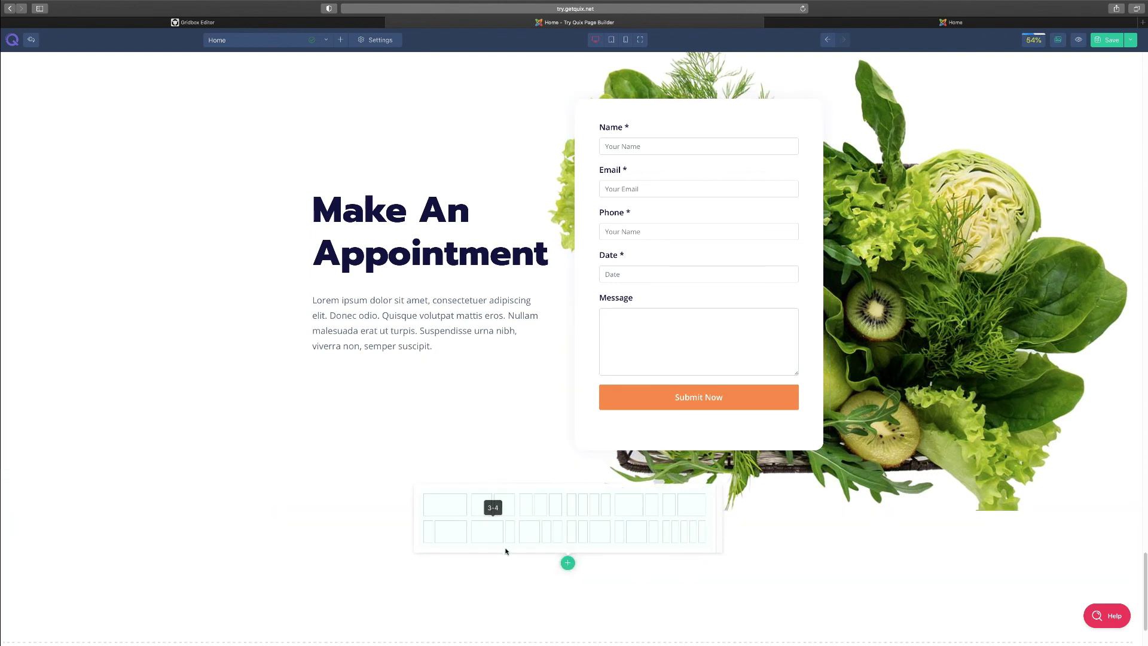
{"action": "left_click", "coordinate": [616, 570]}
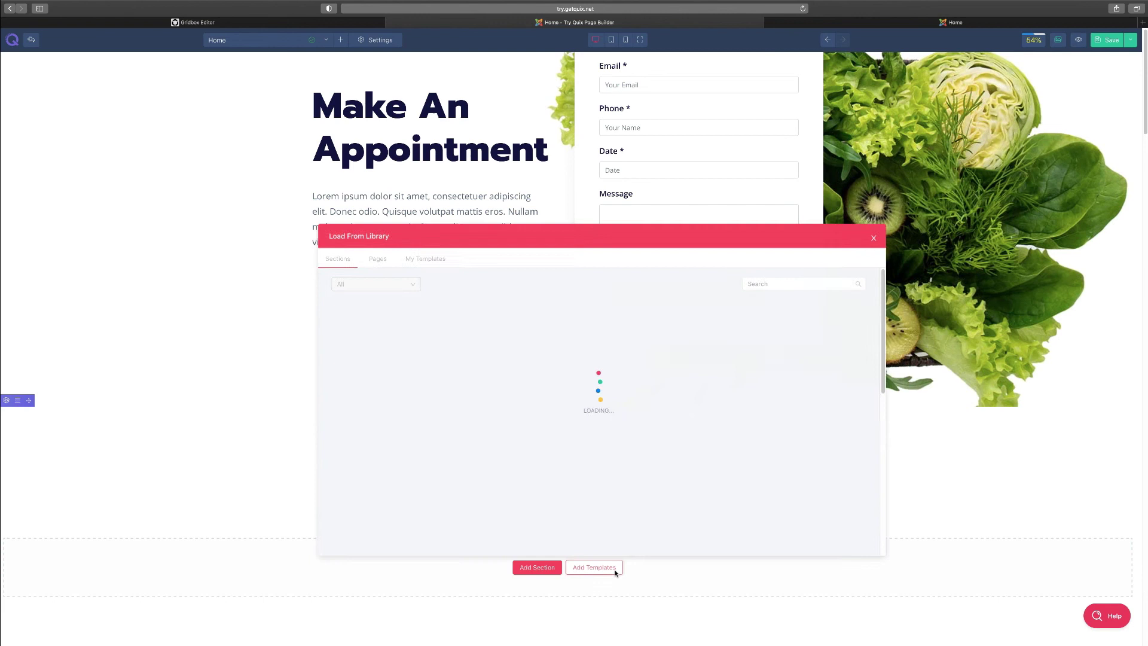
Browse the Sections tab's Category list, leaving the filter unchanged, and scroll through section designs.
{"action": "mouse_move", "coordinate": [545, 449]}
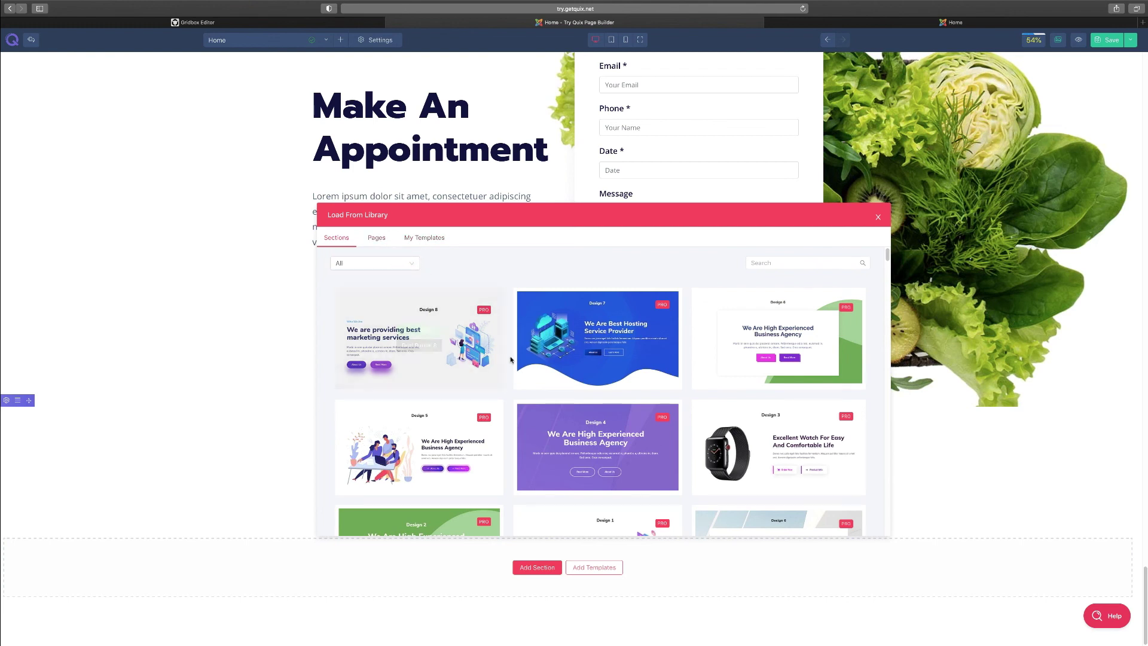
{"action": "left_click", "coordinate": [414, 263]}
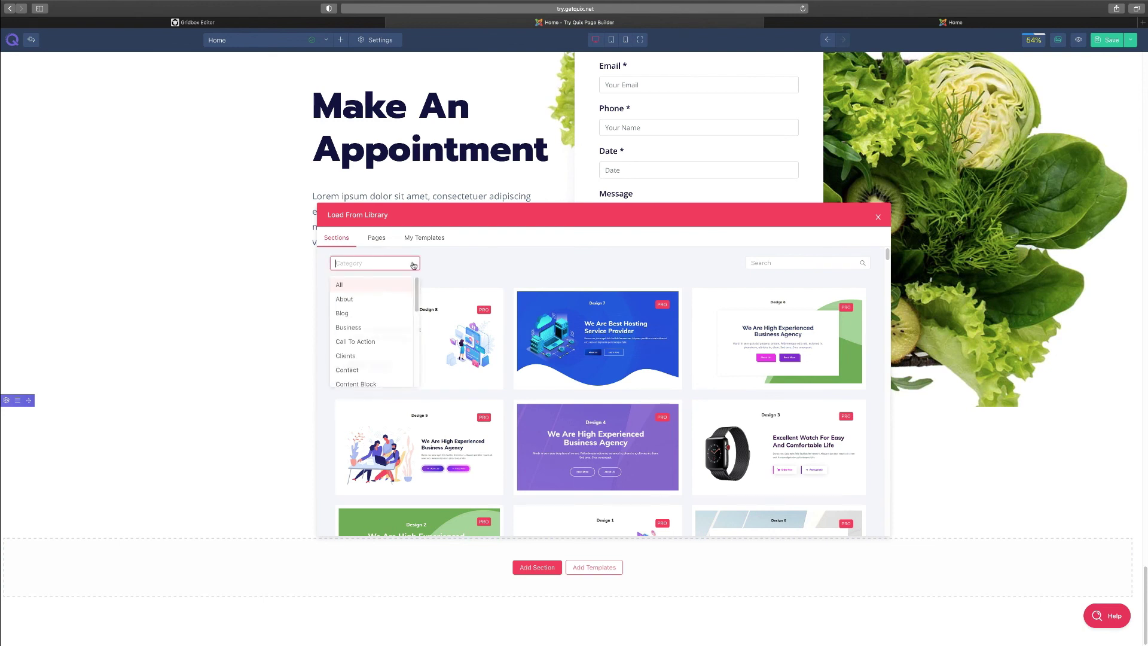
{"action": "scroll", "coordinate": [416, 312], "scroll_direction": "down", "scroll_amount": 2}
{"action": "left_click_drag", "start_coordinate": [415, 312], "coordinate": [417, 284]}
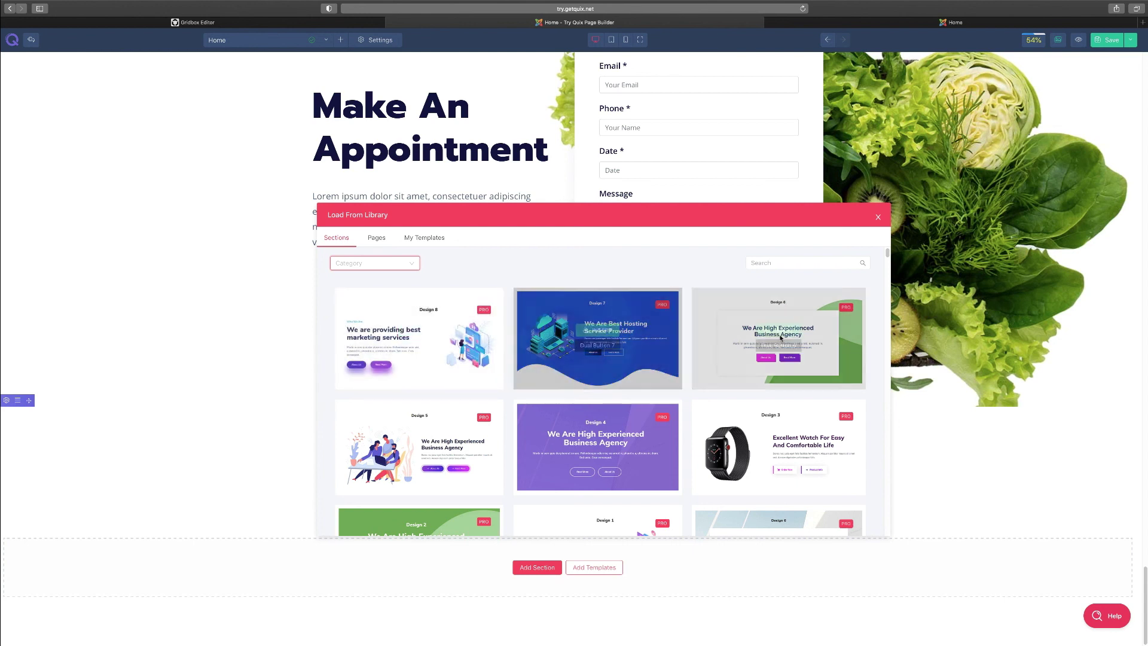
{"action": "scroll", "coordinate": [469, 339], "scroll_direction": "down", "scroll_amount": 3}
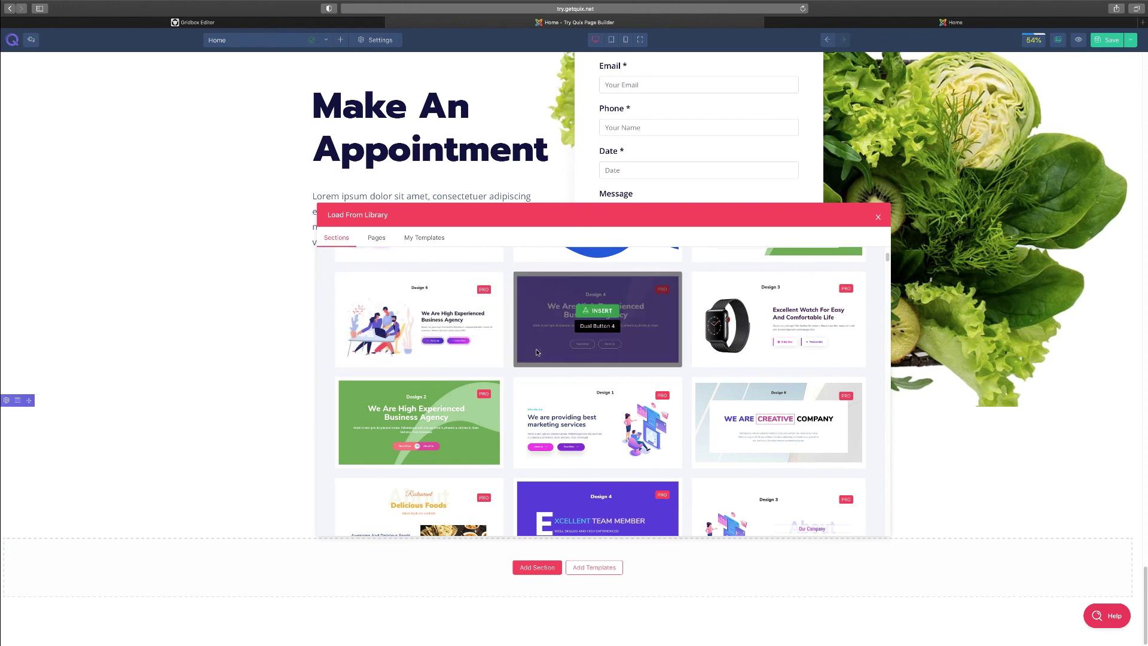
{"action": "scroll", "coordinate": [535, 352], "scroll_direction": "up", "scroll_amount": 3}
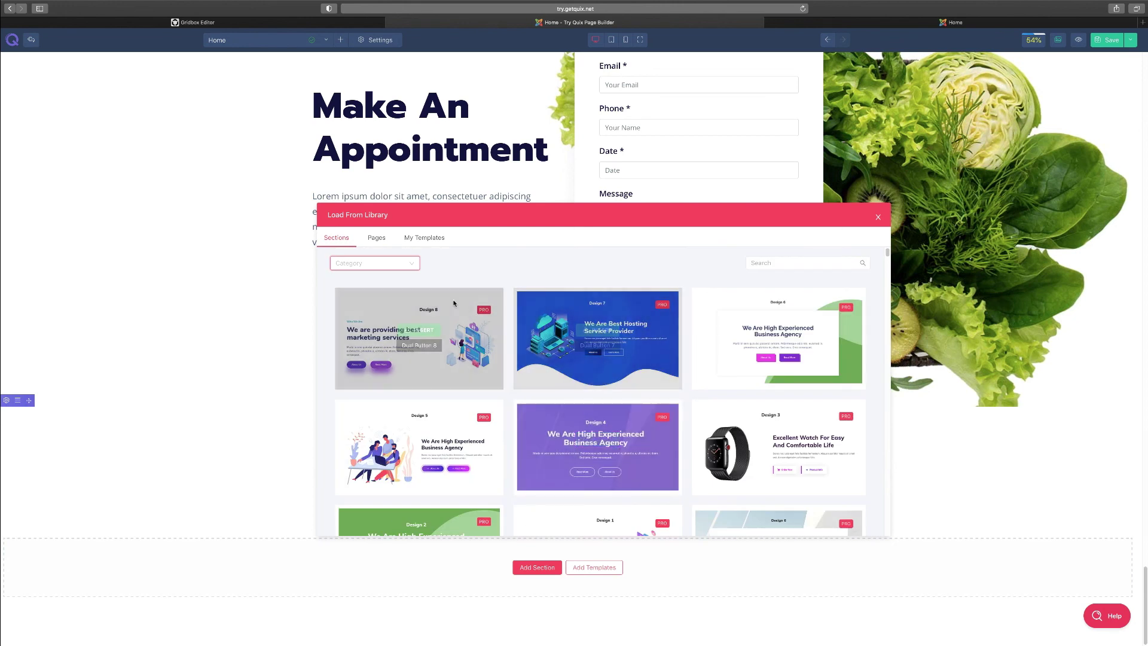
{"action": "left_click", "coordinate": [411, 263]}
{"action": "scroll", "coordinate": [415, 297], "scroll_direction": "down", "scroll_amount": 3}
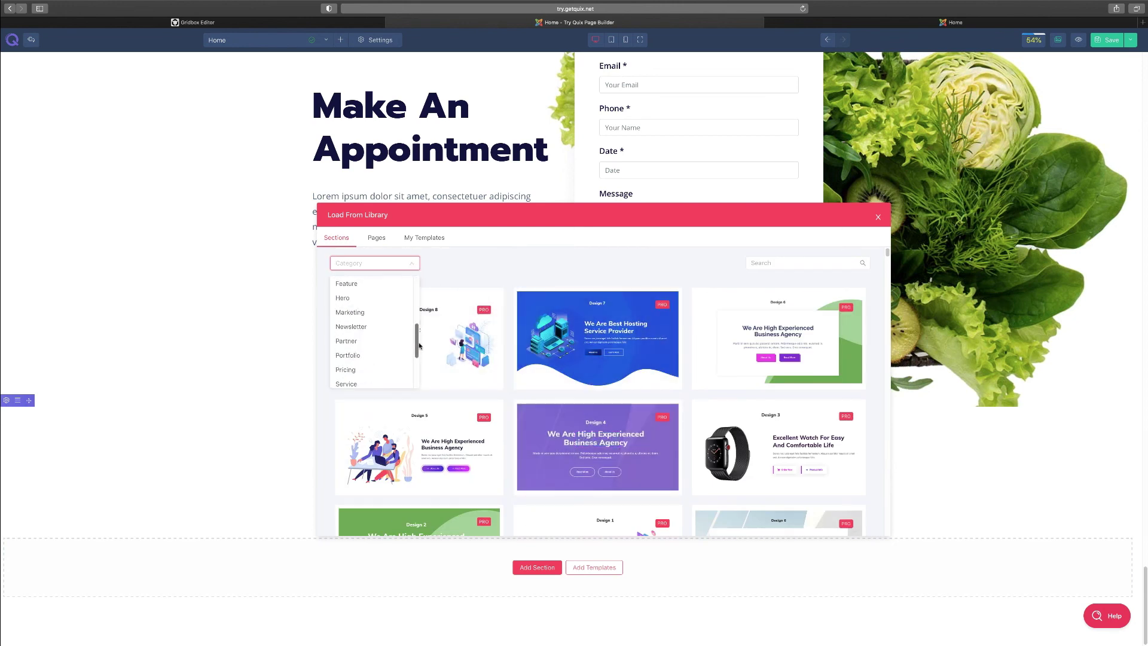
{"action": "left_click", "coordinate": [360, 330]}
{"action": "scroll", "coordinate": [562, 399], "scroll_direction": "down", "scroll_amount": 12}
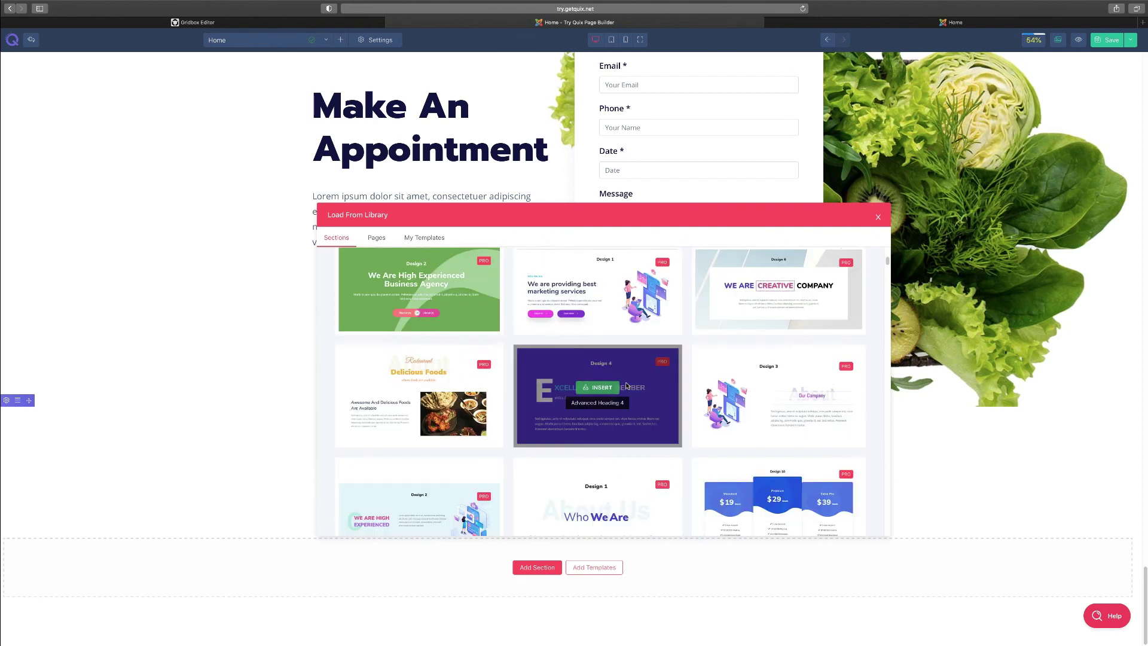
{"action": "scroll", "coordinate": [562, 399], "scroll_direction": "down", "scroll_amount": 5}
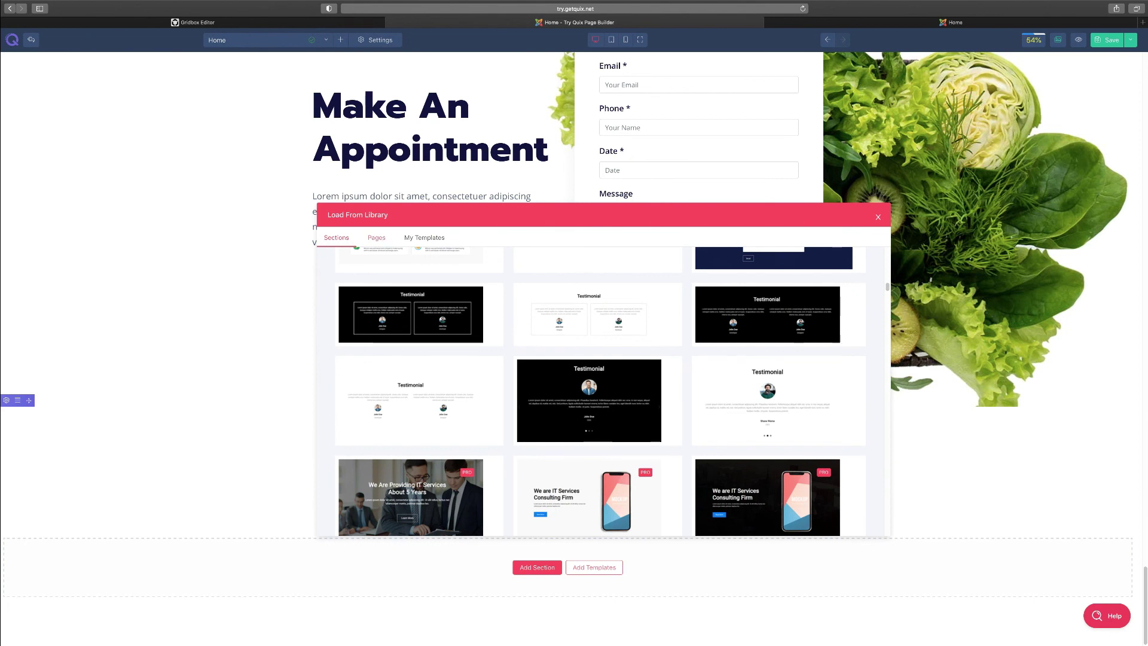
Show the Pages tab and scroll through designs like Psychologist Home, About, Services and Fees.
{"action": "left_click", "coordinate": [381, 239]}
{"action": "scroll", "coordinate": [459, 333], "scroll_direction": "down", "scroll_amount": 5}
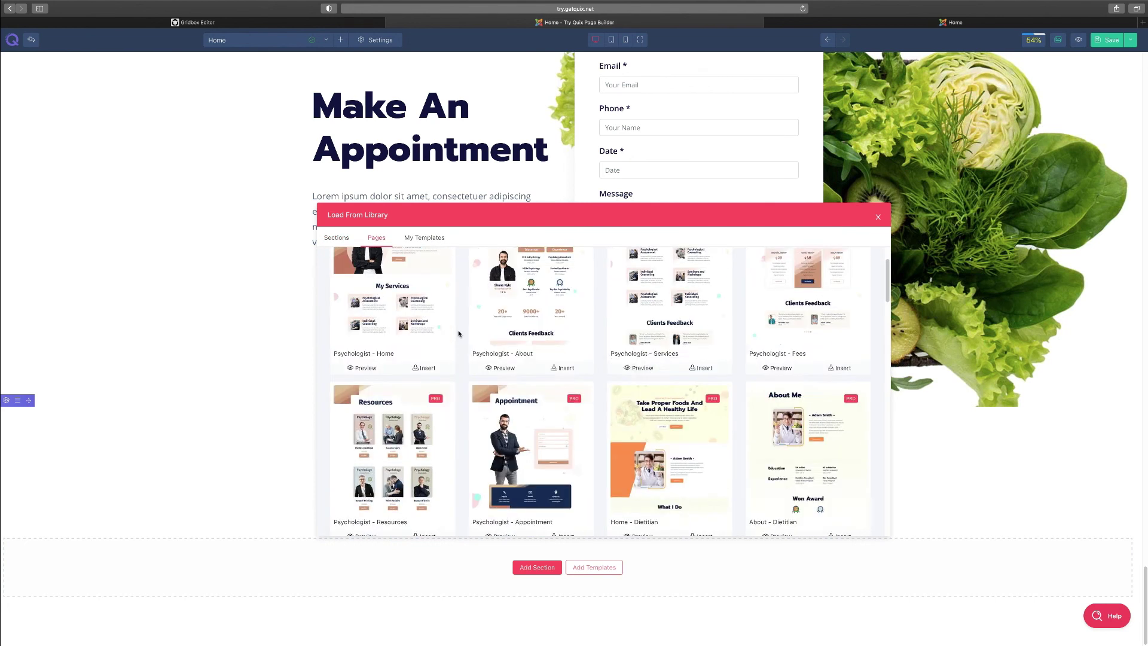
{"action": "scroll", "coordinate": [459, 333], "scroll_direction": "down", "scroll_amount": 3}
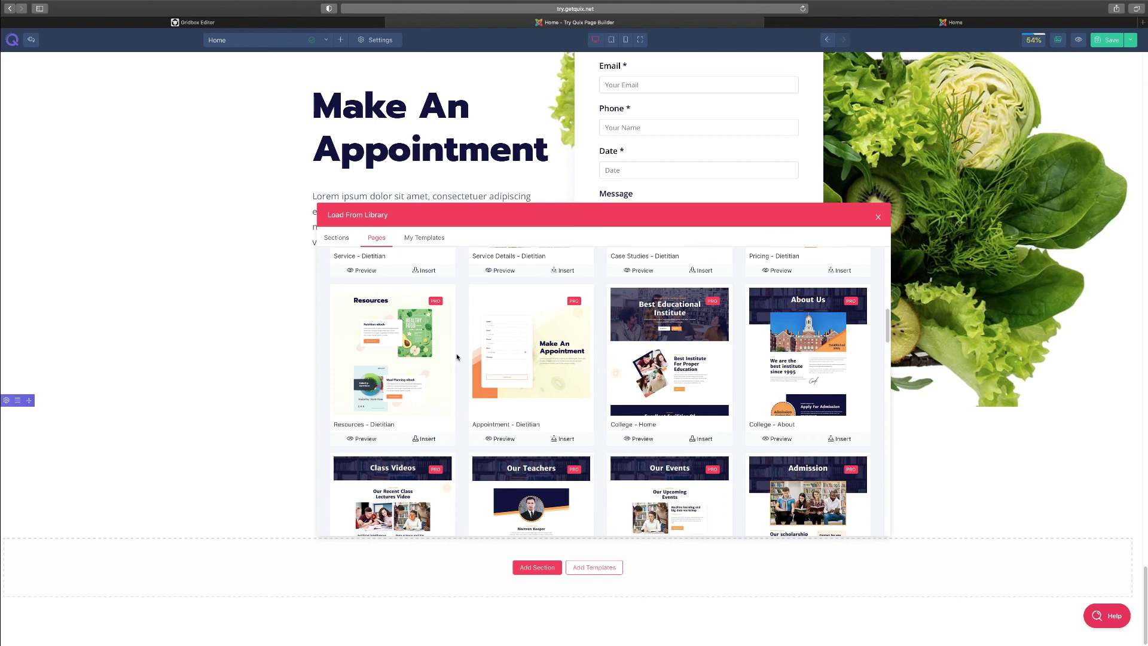
{"action": "scroll", "coordinate": [457, 356], "scroll_direction": "down", "scroll_amount": 1}
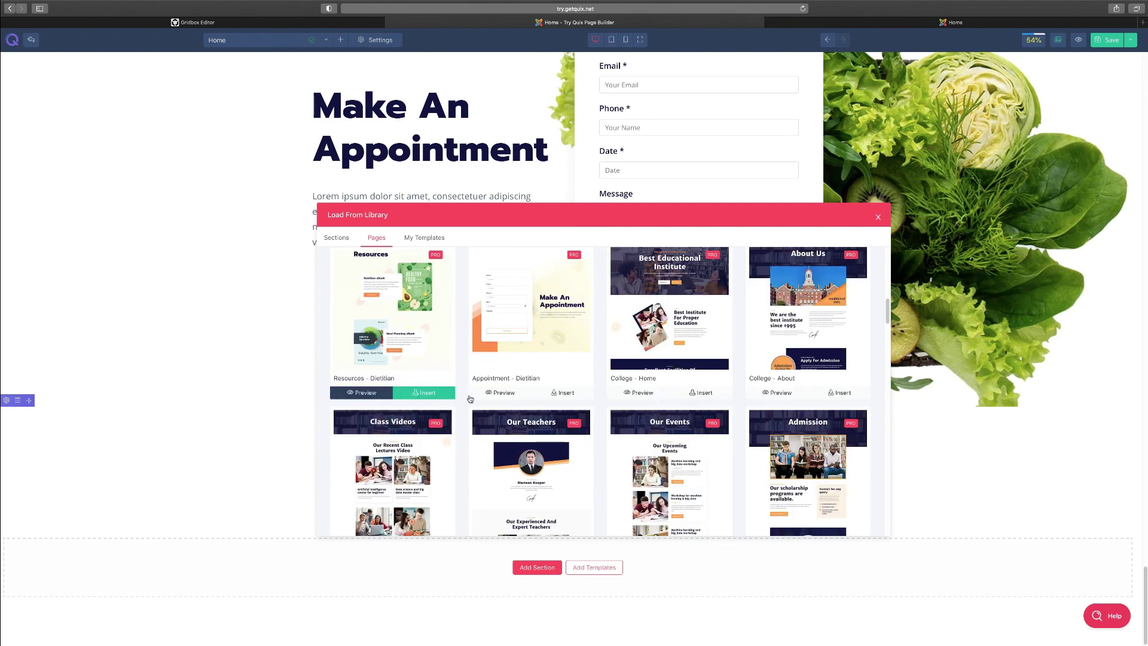
{"action": "scroll", "coordinate": [739, 440], "scroll_direction": "down", "scroll_amount": 3}
{"action": "scroll", "coordinate": [738, 440], "scroll_direction": "down", "scroll_amount": 1}
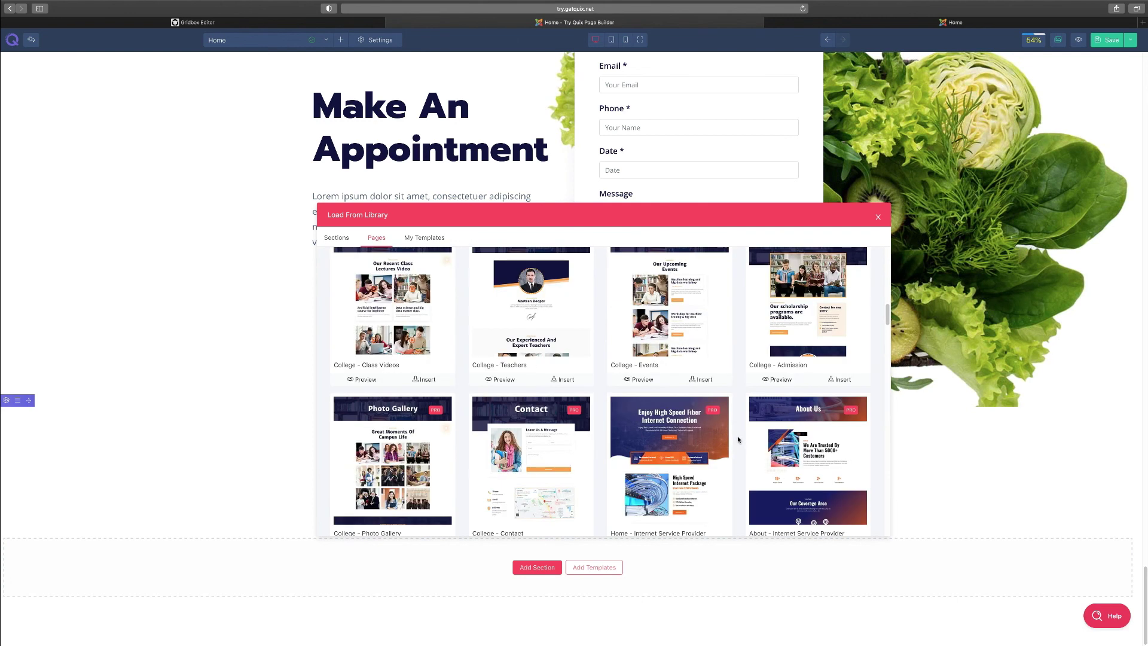
{"action": "scroll", "coordinate": [442, 406], "scroll_direction": "down", "scroll_amount": 2}
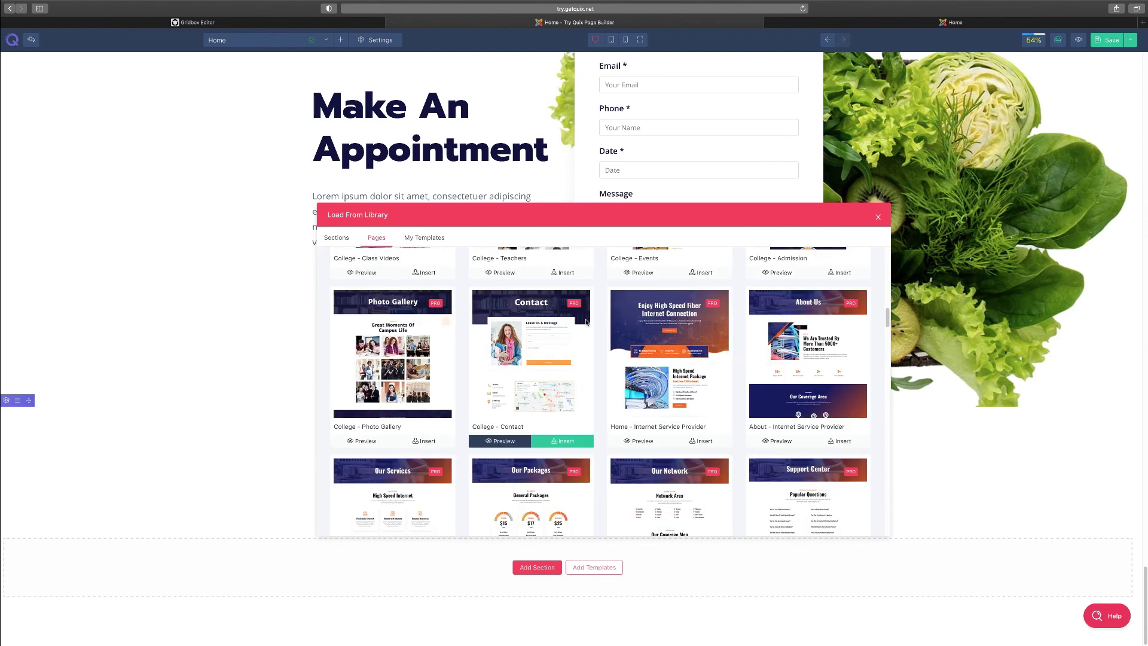
{"action": "scroll", "coordinate": [598, 385], "scroll_direction": "down", "scroll_amount": 5}
{"action": "scroll", "coordinate": [748, 376], "scroll_direction": "down", "scroll_amount": 5}
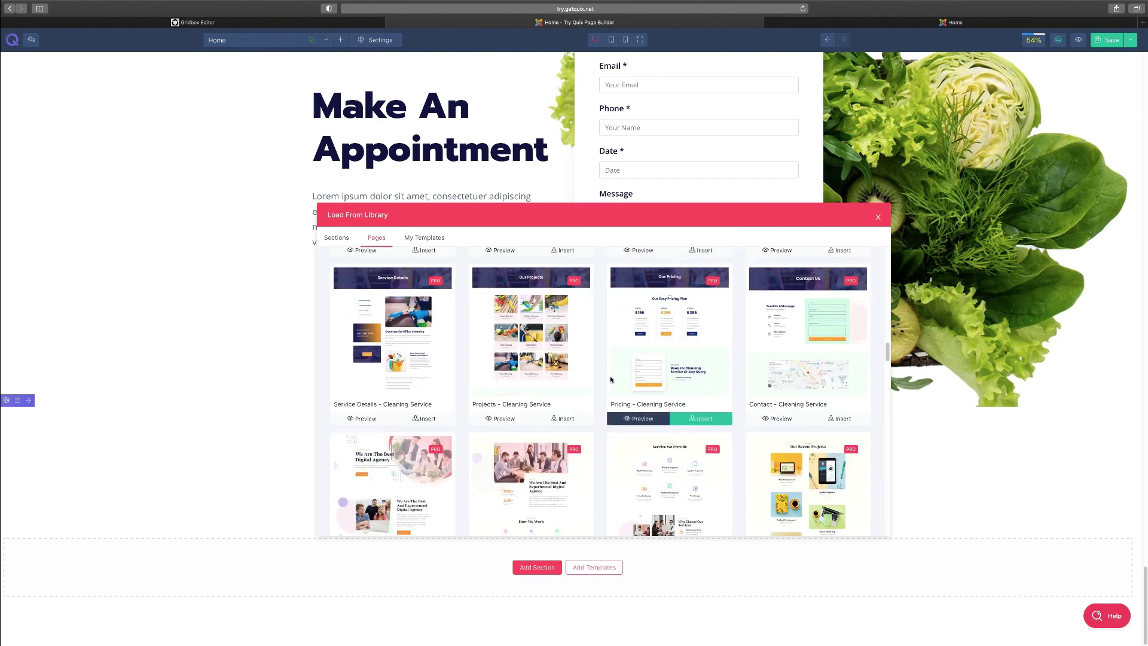
{"action": "left_click_drag", "start_coordinate": [889, 367], "coordinate": [881, 254]}
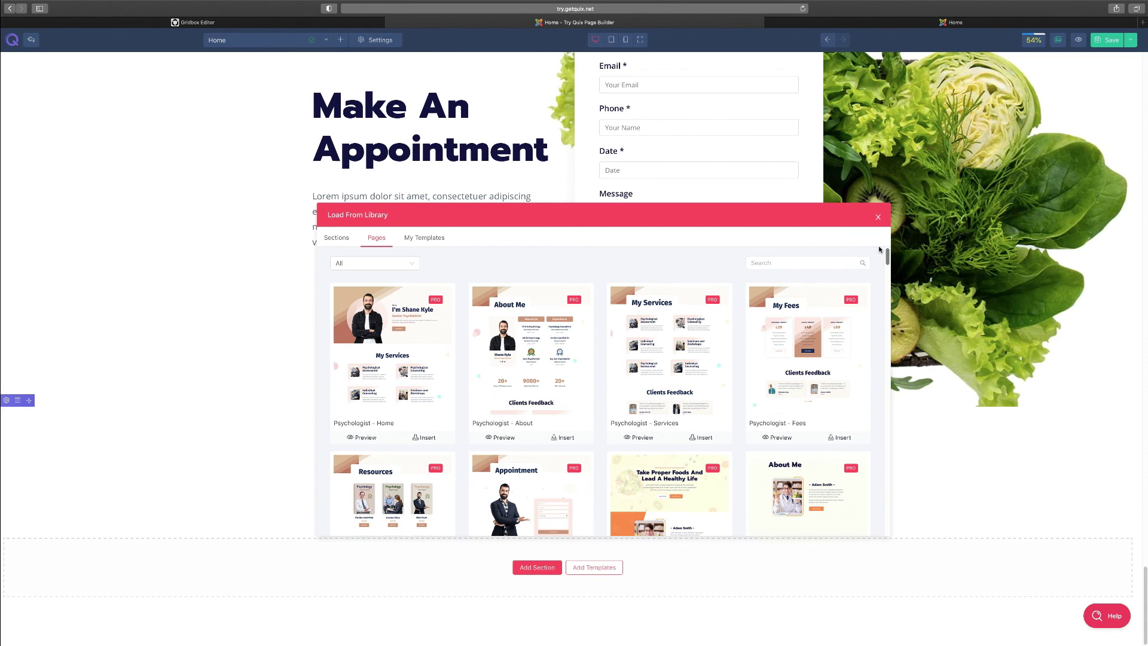